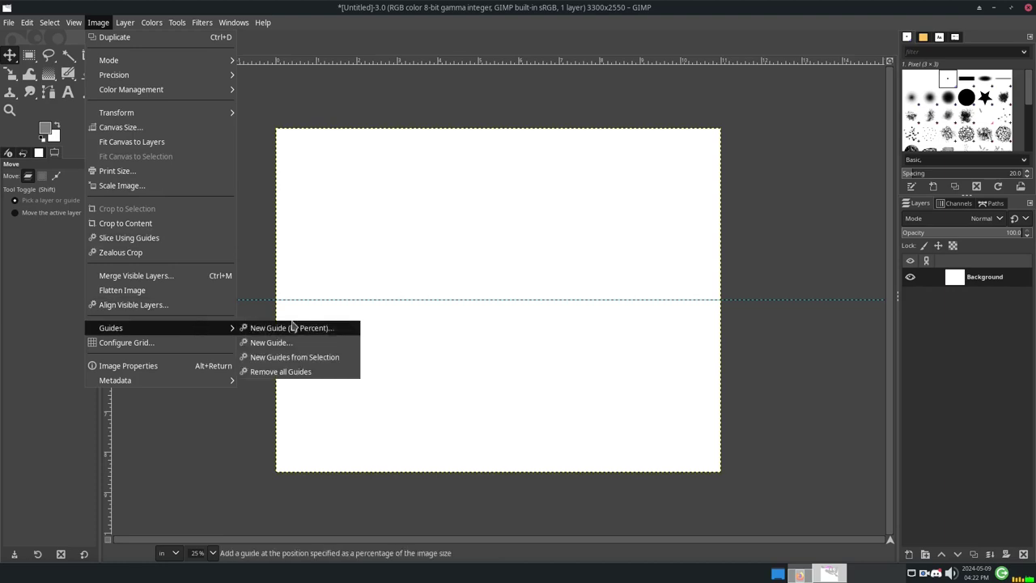
Add a horizontal guide at 25% of the image height
{"action": "key", "text": "Tab"}
{"action": "type", "text": "25"}
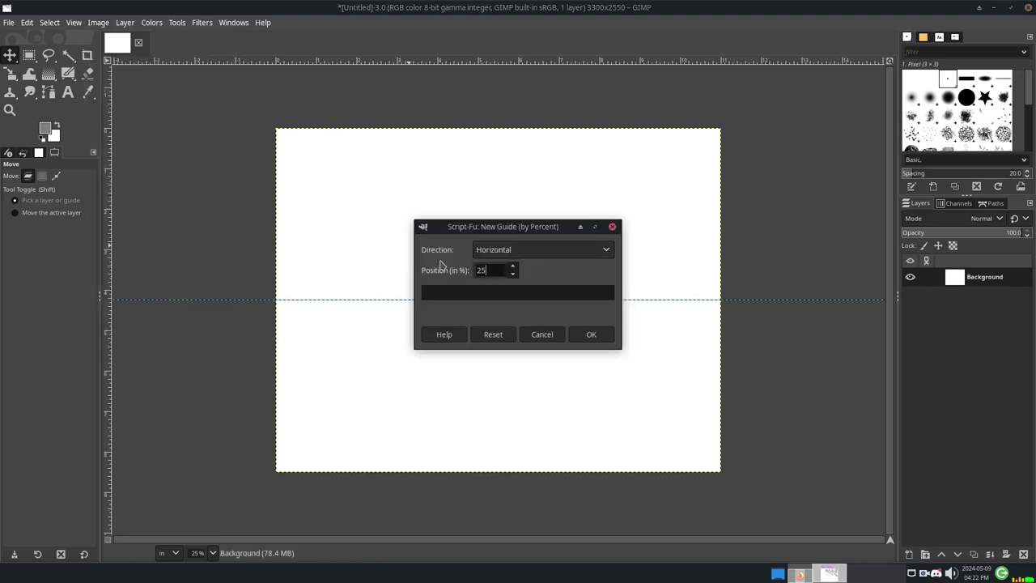
{"action": "left_click", "coordinate": [592, 335]}
Add another horizontal guide at 75% of the image height
{"action": "left_click", "coordinate": [98, 22]}
{"action": "mouse_move", "coordinate": [178, 328]}
{"action": "left_click", "coordinate": [332, 326]}
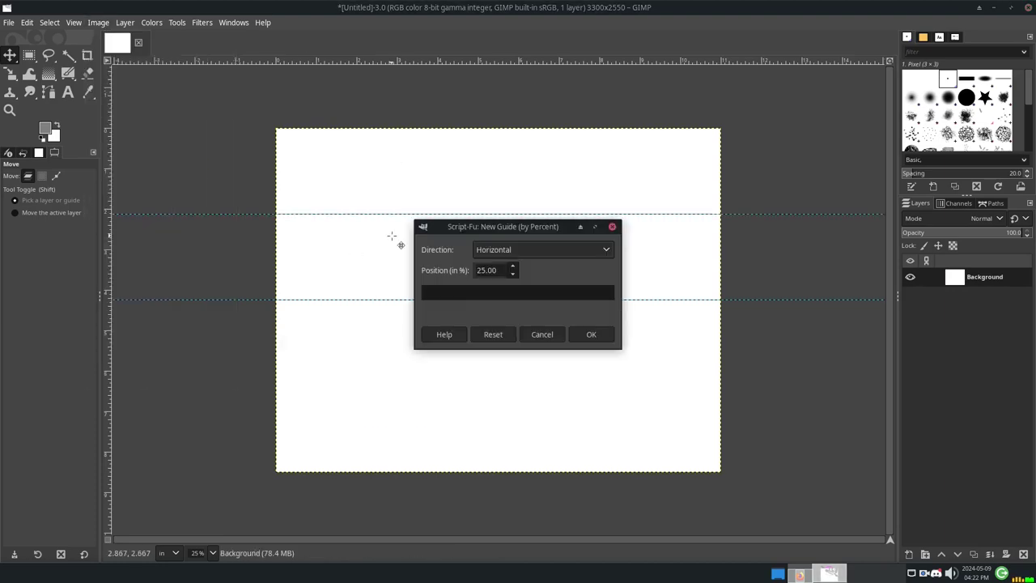
{"action": "key", "text": "Tab"}
{"action": "type", "text": "75"}
{"action": "left_click", "coordinate": [607, 338]}
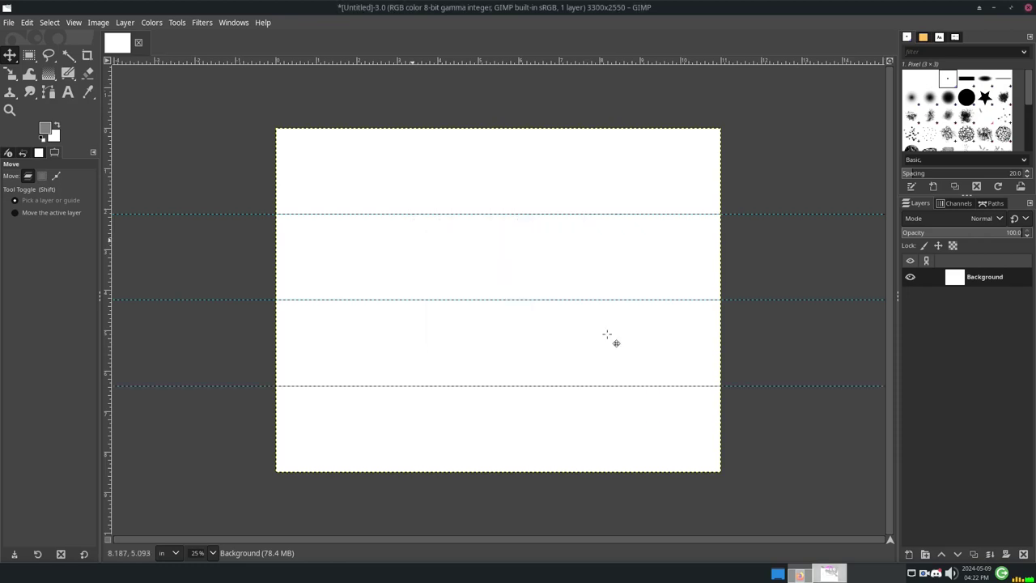
Add a vertical guide at 75% of the image width
{"action": "left_click", "coordinate": [98, 21]}
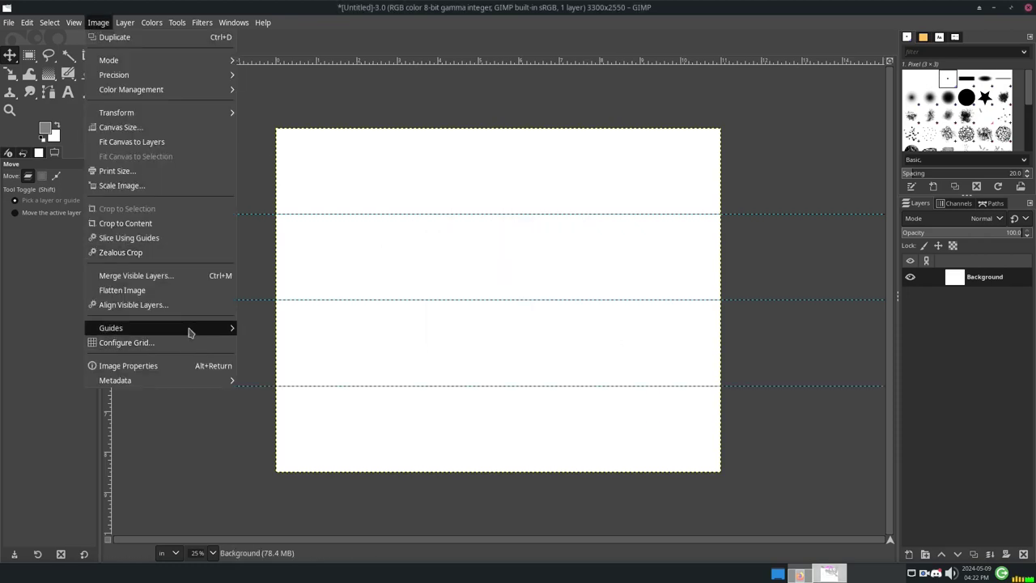
{"action": "mouse_move", "coordinate": [189, 328]}
{"action": "left_click", "coordinate": [295, 330]}
{"action": "left_click", "coordinate": [486, 251]}
{"action": "left_click", "coordinate": [486, 265]}
{"action": "left_click", "coordinate": [592, 335]}
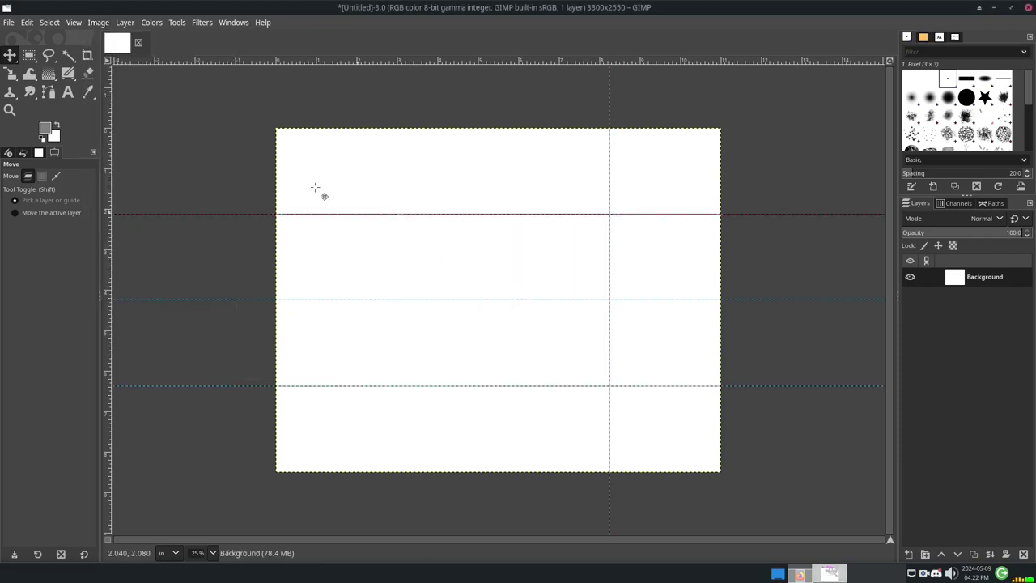
Add a vertical guide at 50% to split the page width in half
{"action": "left_click", "coordinate": [125, 22]}
{"action": "mouse_move", "coordinate": [97, 21]}
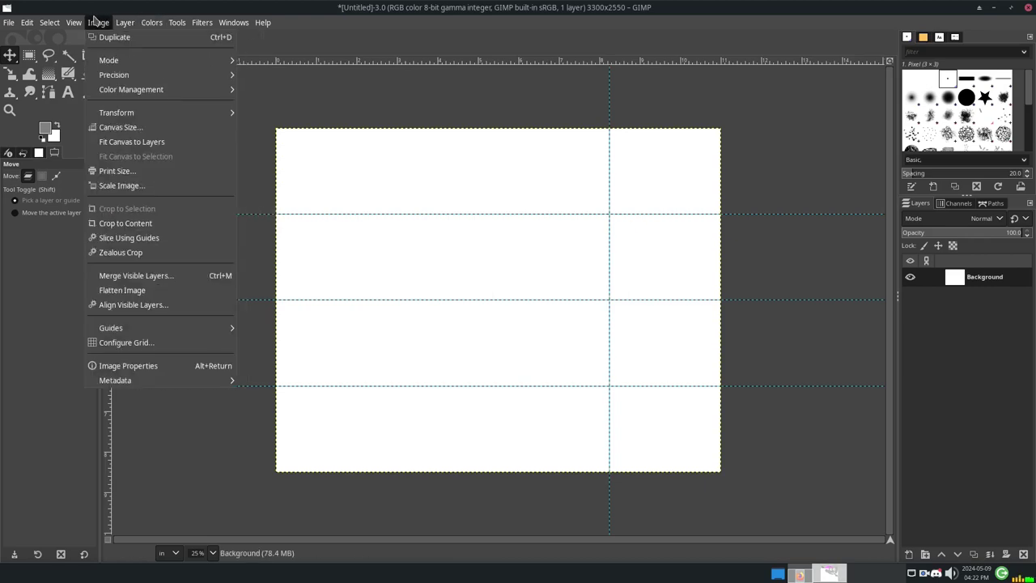
{"action": "mouse_move", "coordinate": [218, 328]}
{"action": "left_click", "coordinate": [295, 327]}
{"action": "type", "text": "50"}
{"action": "left_click", "coordinate": [597, 335]}
Add a vertical guide at 25% of the image width
{"action": "left_click", "coordinate": [98, 22]}
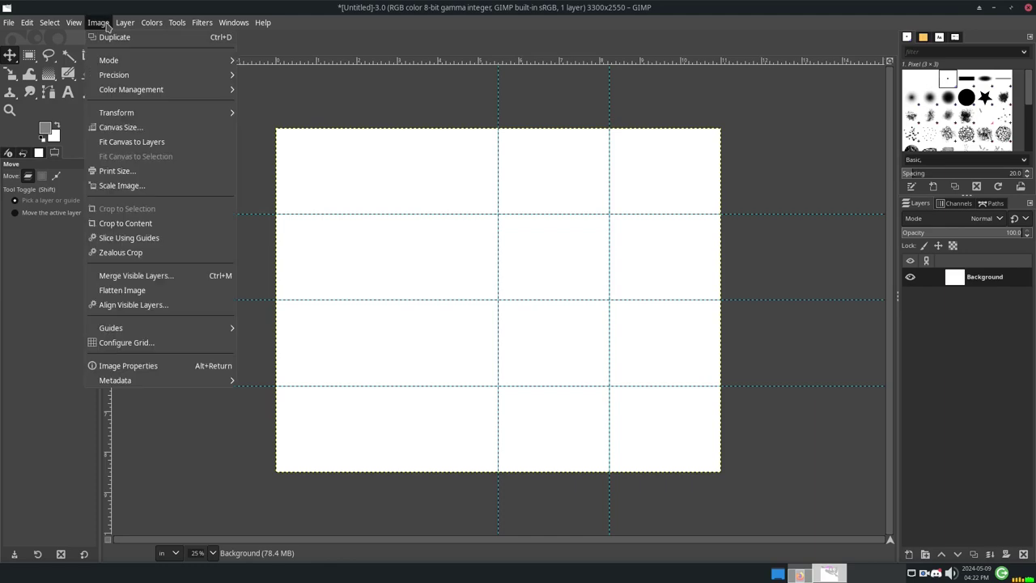
{"action": "mouse_move", "coordinate": [218, 328]}
{"action": "left_click", "coordinate": [295, 328]}
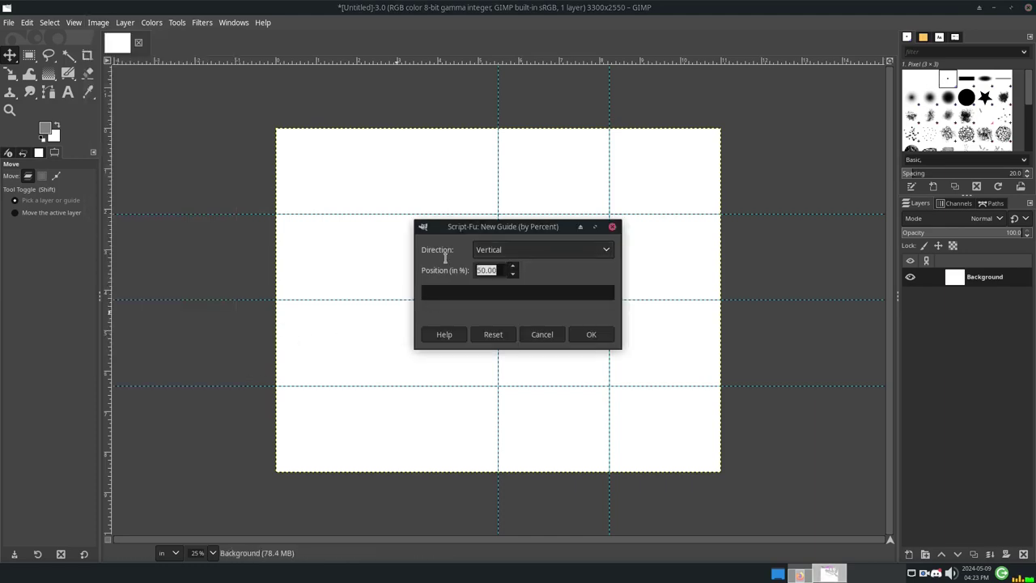
{"action": "type", "text": "225"}
{"action": "left_click", "coordinate": [590, 336]}
Check the image grid spacing in inches, return its unit to points and accept the grid configuration
{"action": "left_click", "coordinate": [27, 21]}
{"action": "mouse_move", "coordinate": [98, 22]}
{"action": "left_click", "coordinate": [154, 343]}
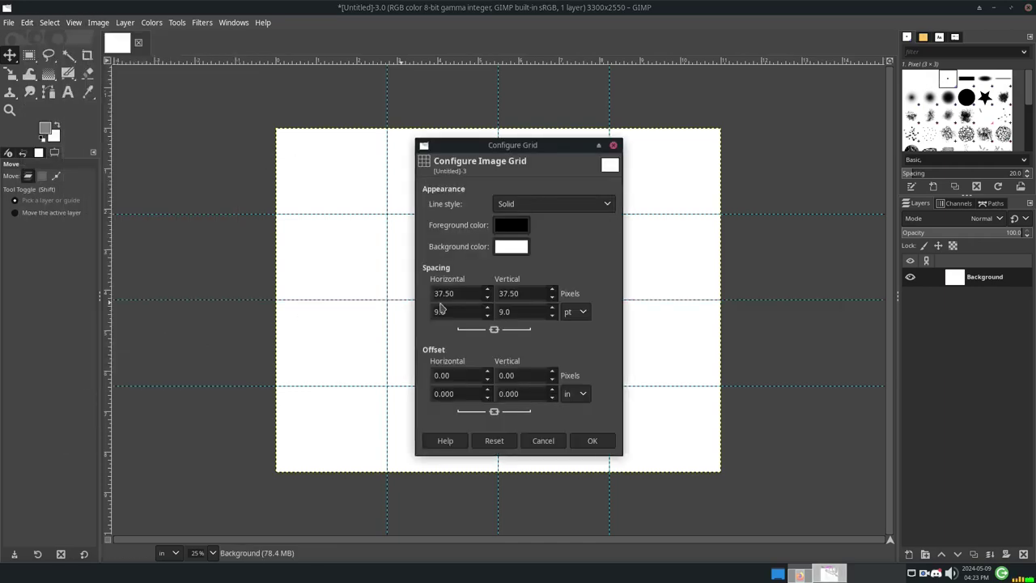
{"action": "key", "text": "shift+Tab"}
{"action": "key", "text": "shift+Tab"}
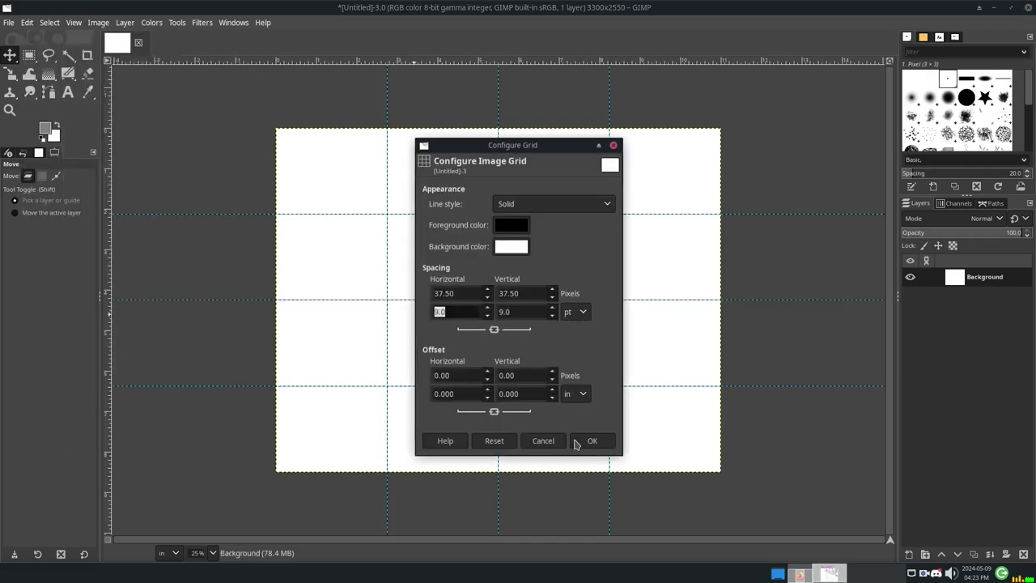
{"action": "left_click", "coordinate": [576, 312]}
{"action": "left_click", "coordinate": [578, 277]}
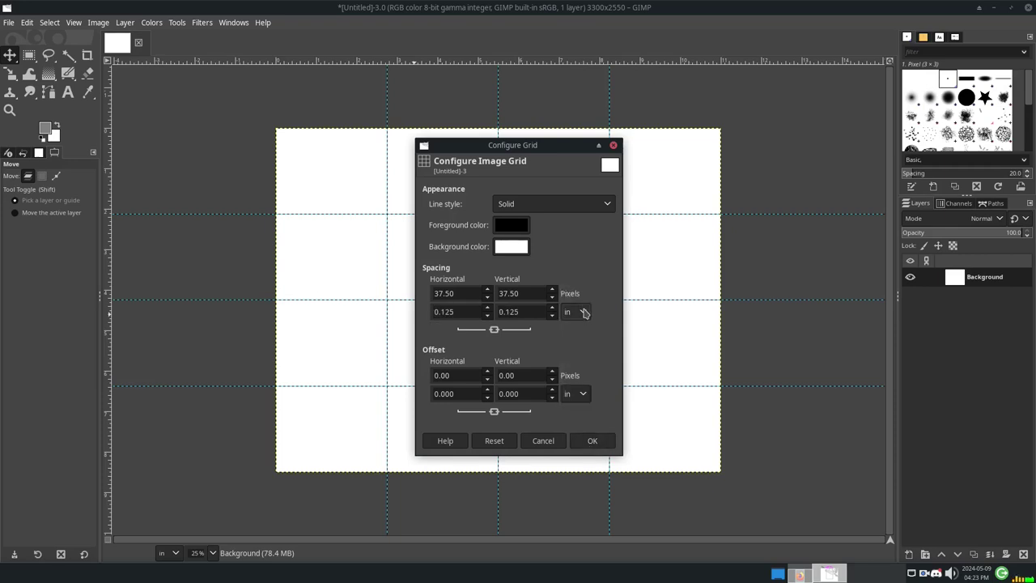
{"action": "left_click", "coordinate": [585, 312]}
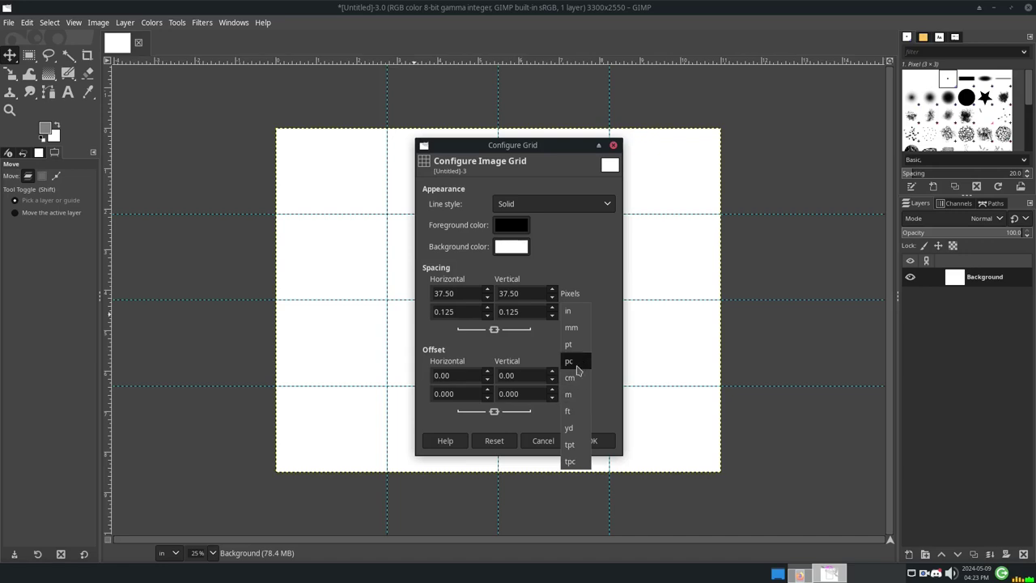
{"action": "left_click", "coordinate": [573, 347]}
{"action": "left_click", "coordinate": [587, 442]}
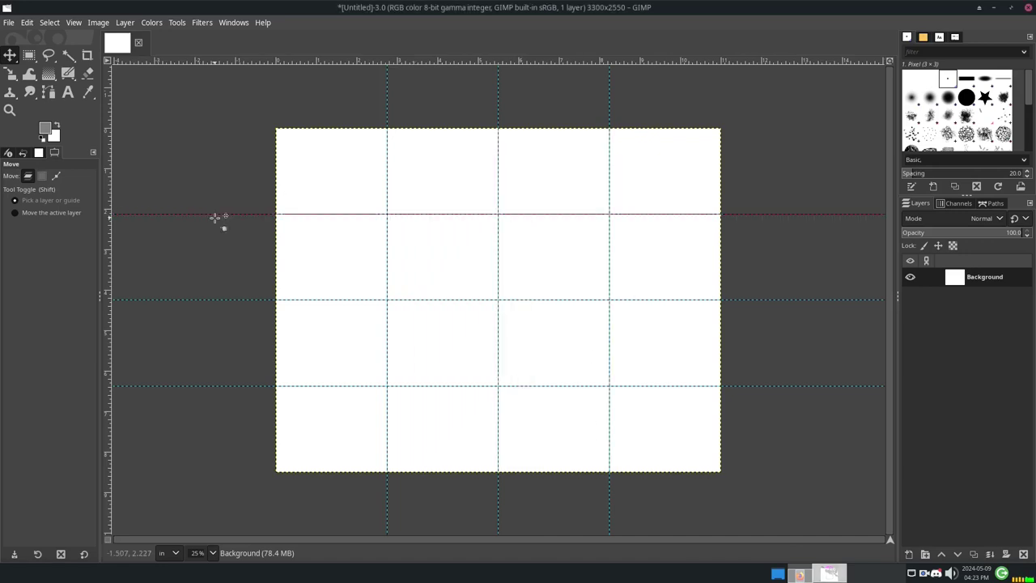
Turn on snapping to the canvas edges and to the grid, and show the grid
{"action": "left_click", "coordinate": [49, 22]}
{"action": "mouse_move", "coordinate": [71, 27]}
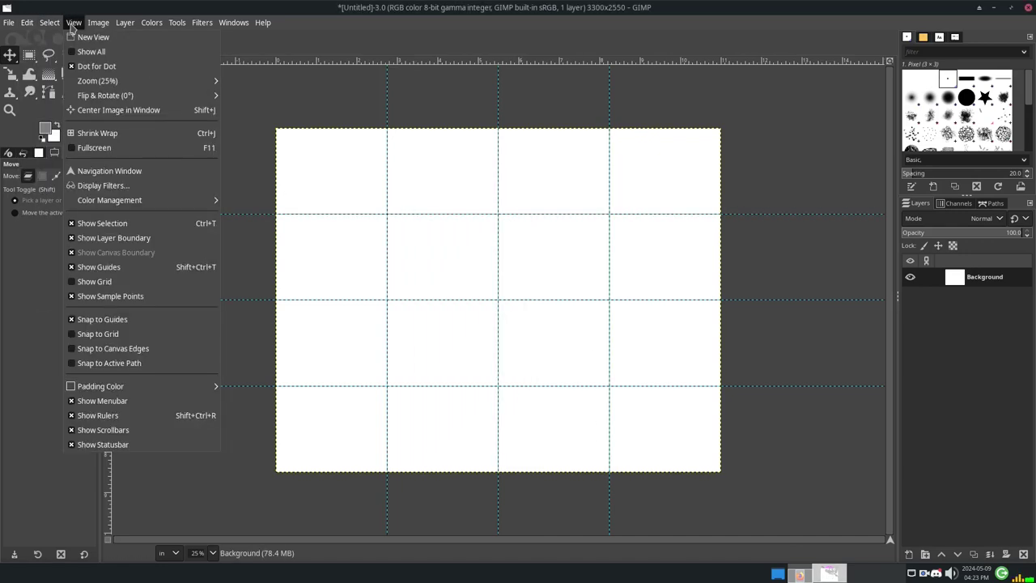
{"action": "left_click", "coordinate": [98, 348]}
{"action": "left_click", "coordinate": [98, 22]}
{"action": "mouse_move", "coordinate": [106, 330]}
{"action": "mouse_move", "coordinate": [73, 22]}
{"action": "left_click", "coordinate": [103, 335]}
{"action": "left_click", "coordinate": [73, 22]}
{"action": "left_click", "coordinate": [101, 279]}
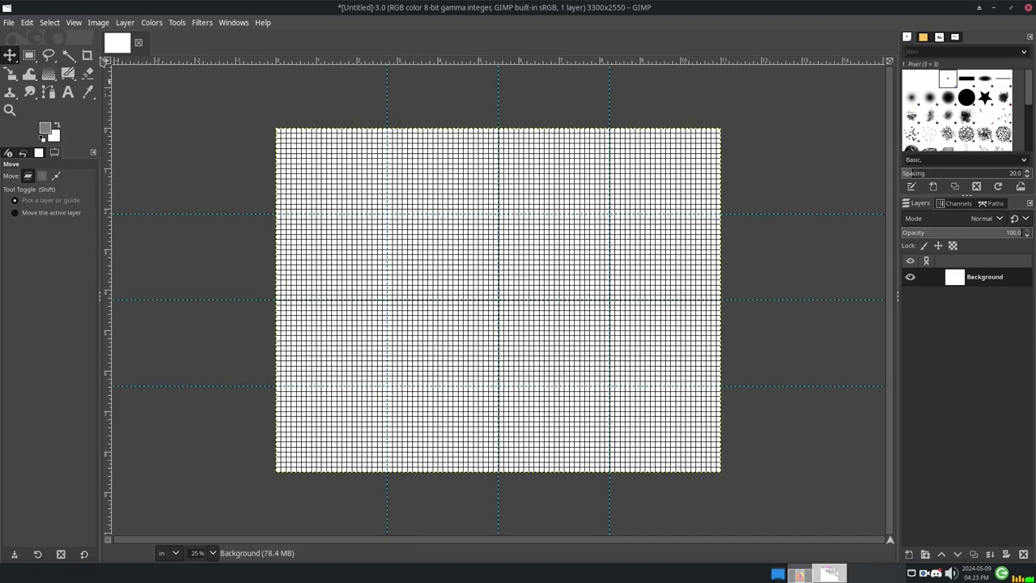
Set the image grid's line style to Intersections (dots)
{"action": "left_click", "coordinate": [98, 23]}
{"action": "left_click", "coordinate": [159, 343]}
{"action": "left_click", "coordinate": [554, 204]}
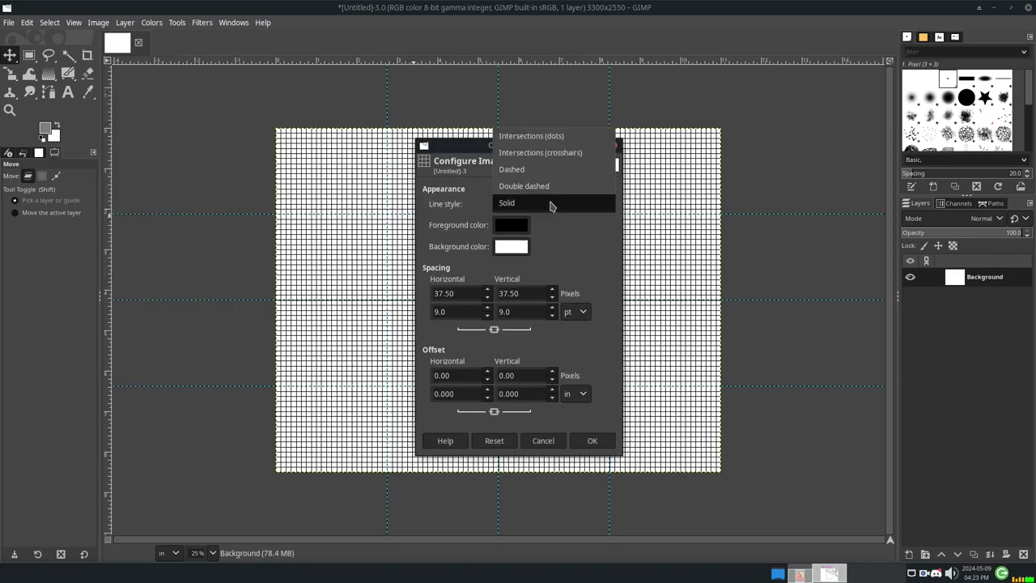
{"action": "left_click", "coordinate": [529, 136]}
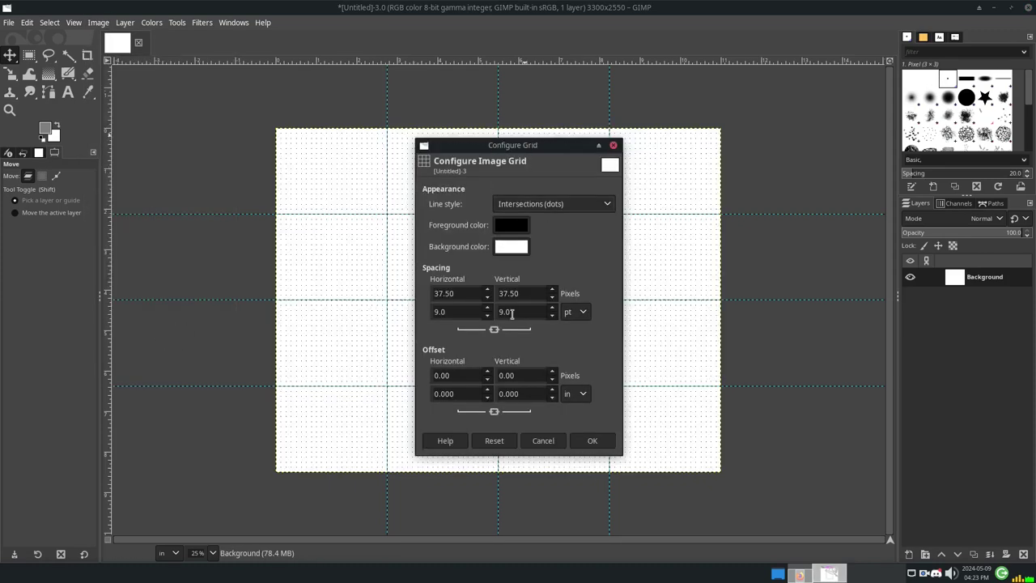
{"action": "left_click", "coordinate": [593, 441]}
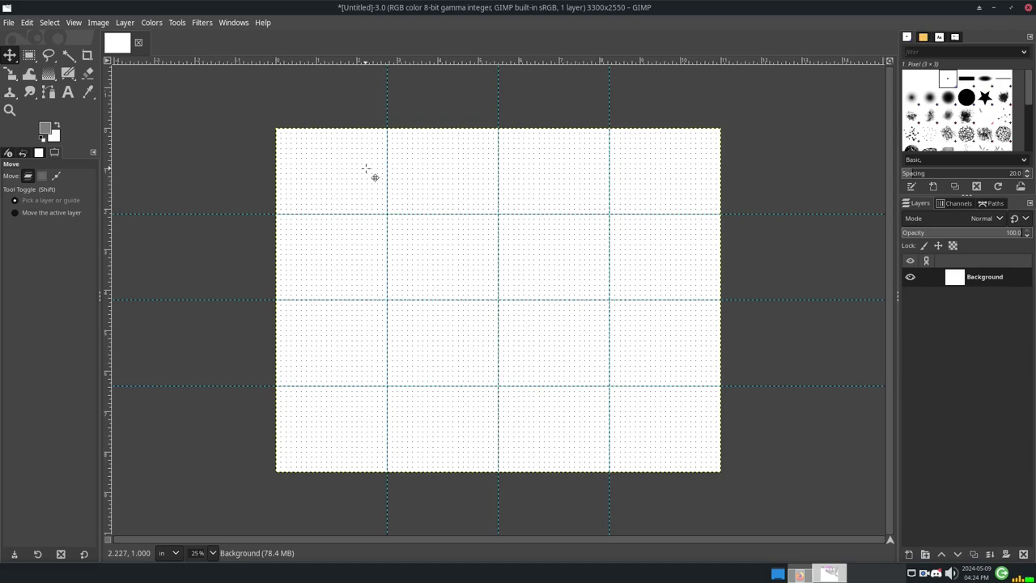
Place margin guides one grid unit inside the top, left, right and bottom edges of the canvas
{"action": "left_click_drag", "start_coordinate": [192, 65], "coordinate": [282, 185]}
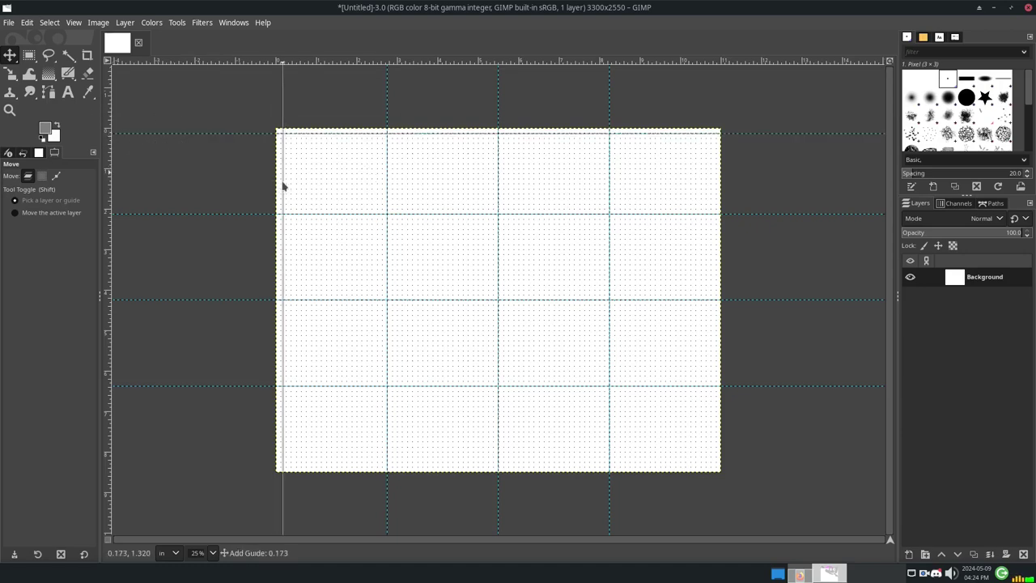
{"action": "left_click_drag", "start_coordinate": [473, 134], "coordinate": [472, 128]}
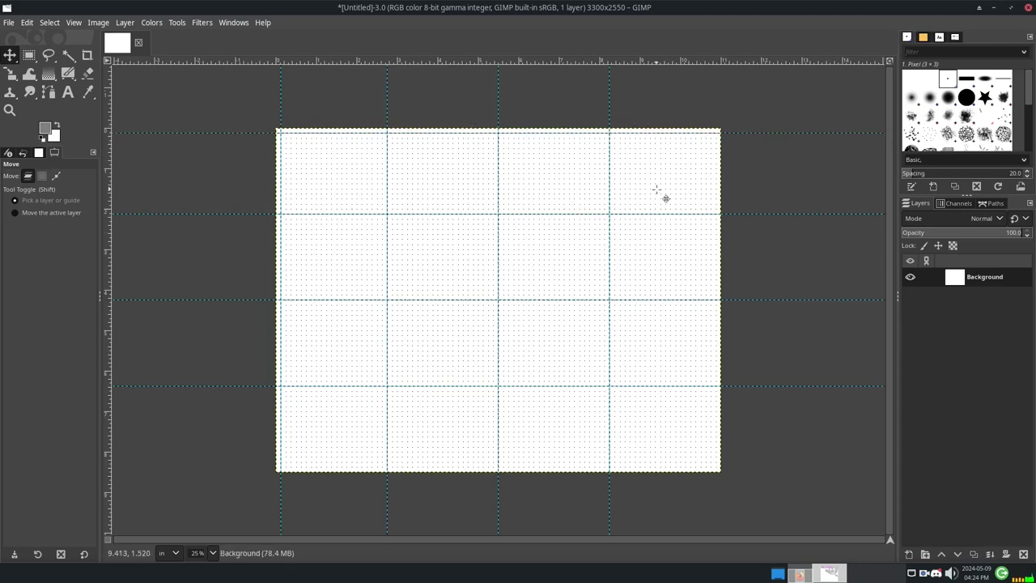
{"action": "left_click_drag", "start_coordinate": [105, 319], "coordinate": [716, 326]}
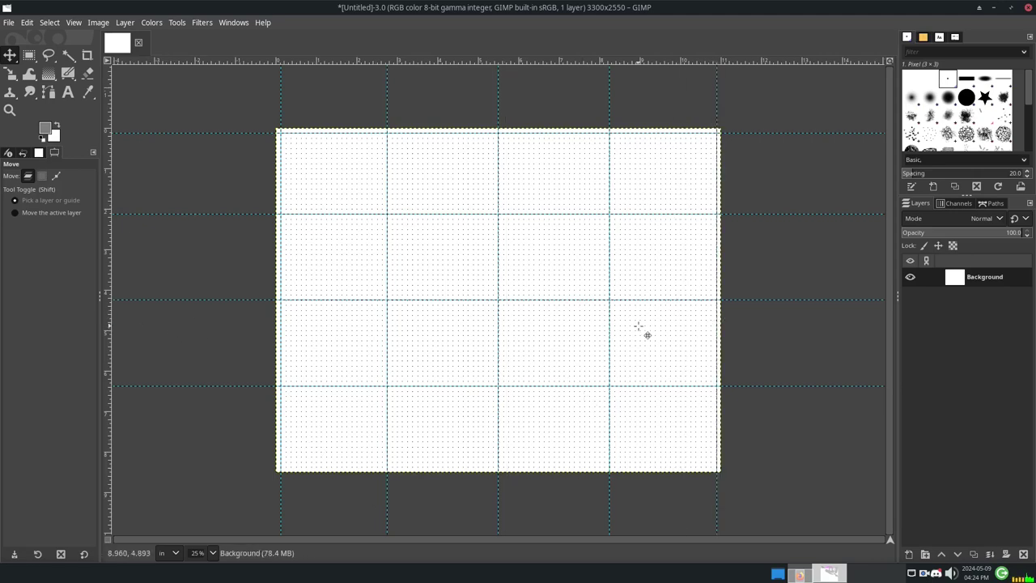
{"action": "left_click_drag", "start_coordinate": [716, 291], "coordinate": [717, 291]}
{"action": "left_click_drag", "start_coordinate": [420, 64], "coordinate": [451, 467]}
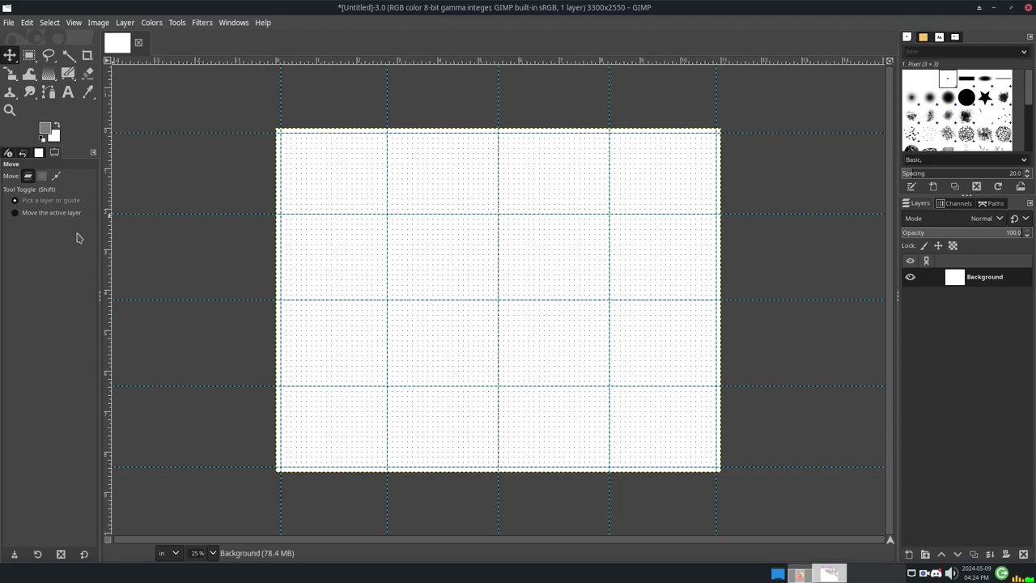
Add vertical guides one grid unit to each side of the 25%, 50% and 75% vertical guides
{"action": "left_click_drag", "start_coordinate": [108, 97], "coordinate": [384, 204]}
{"action": "left_click_drag", "start_coordinate": [108, 288], "coordinate": [392, 323]}
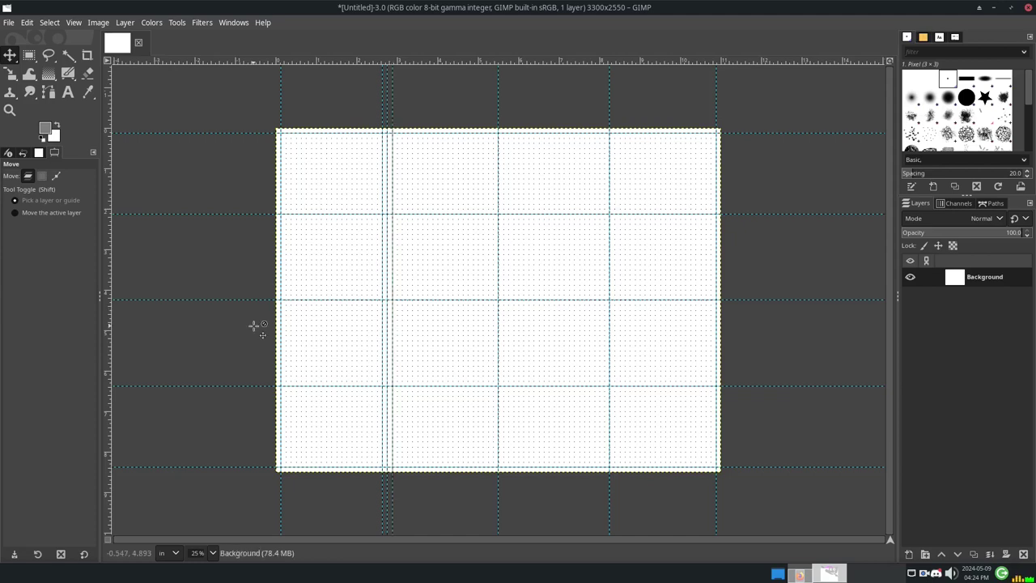
{"action": "left_click_drag", "start_coordinate": [107, 324], "coordinate": [493, 370]}
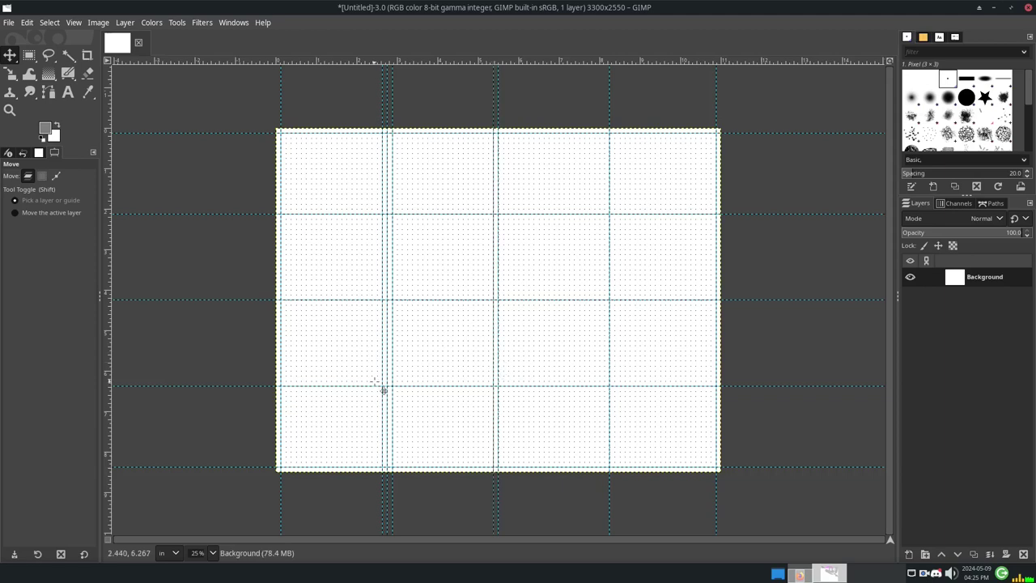
{"action": "left_click_drag", "start_coordinate": [108, 348], "coordinate": [503, 324]}
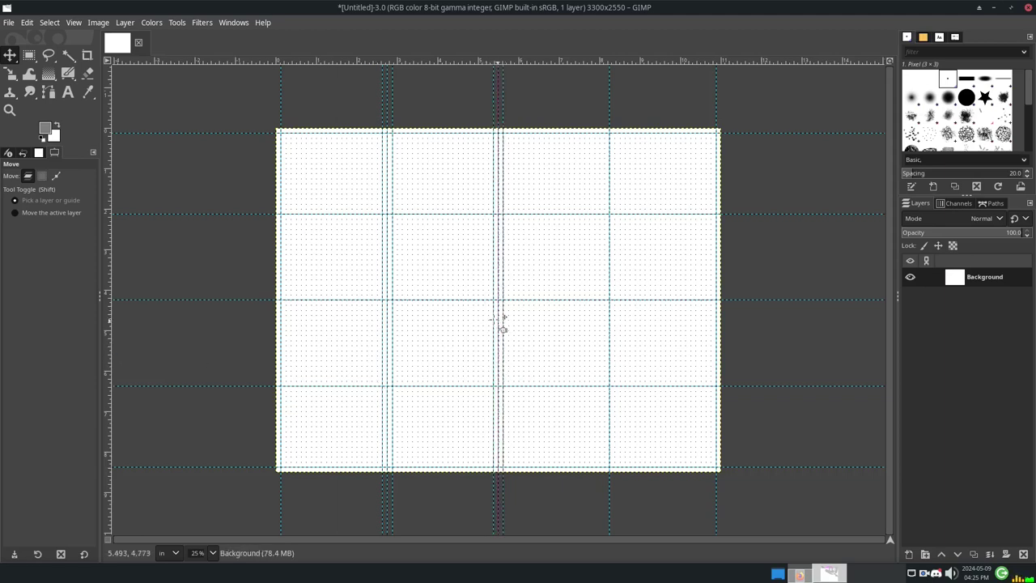
{"action": "left_click_drag", "start_coordinate": [107, 366], "coordinate": [604, 354]}
{"action": "left_click_drag", "start_coordinate": [108, 324], "coordinate": [615, 407]}
Add horizontal guides one grid unit above and below the horizontal guides dividing the page into four rows
{"action": "left_click_drag", "start_coordinate": [445, 64], "coordinate": [493, 393]}
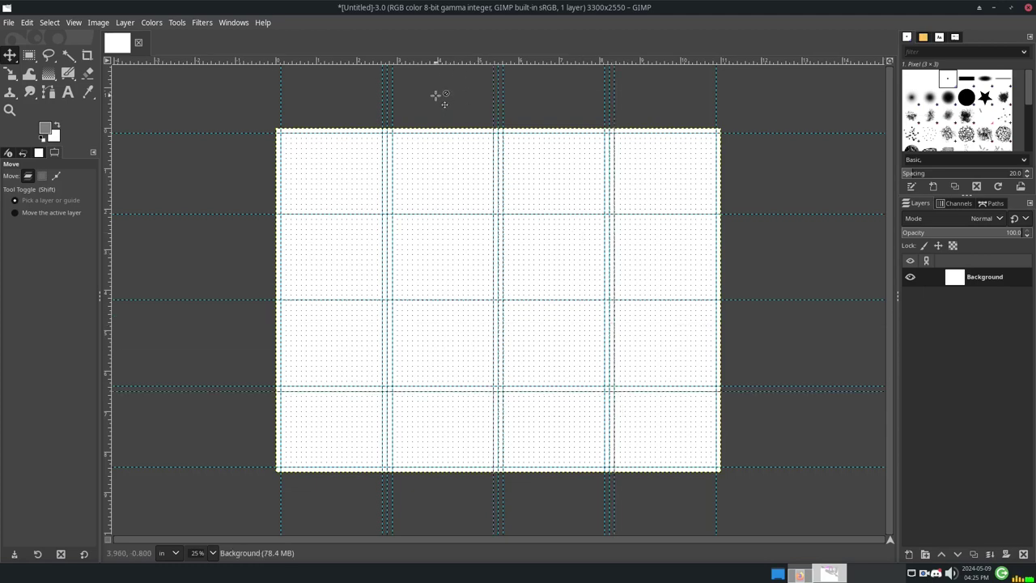
{"action": "left_click_drag", "start_coordinate": [450, 63], "coordinate": [489, 387]}
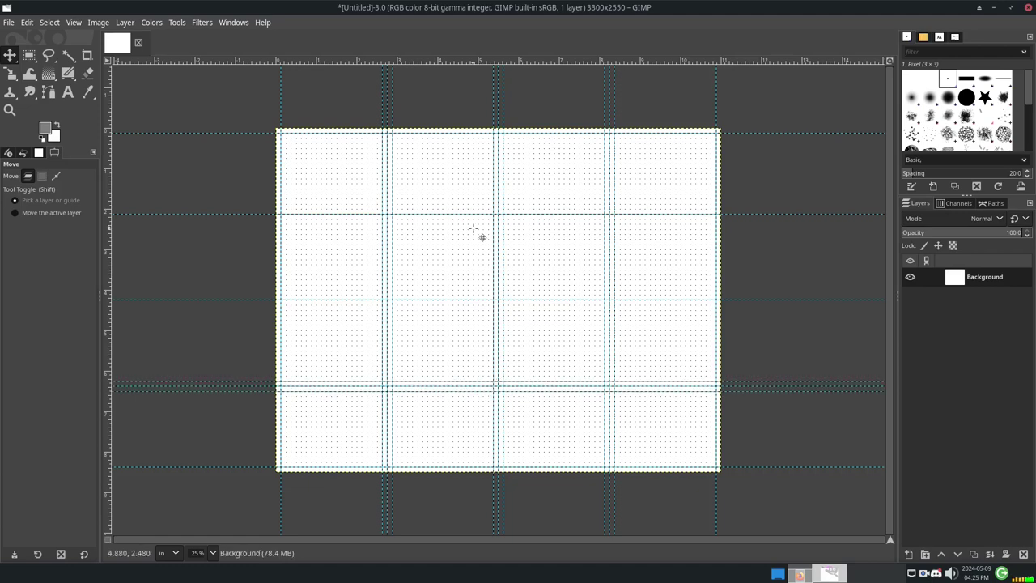
{"action": "left_click_drag", "start_coordinate": [393, 62], "coordinate": [444, 307]}
{"action": "left_click_drag", "start_coordinate": [442, 56], "coordinate": [444, 220]}
{"action": "left_click_drag", "start_coordinate": [444, 61], "coordinate": [460, 212]}
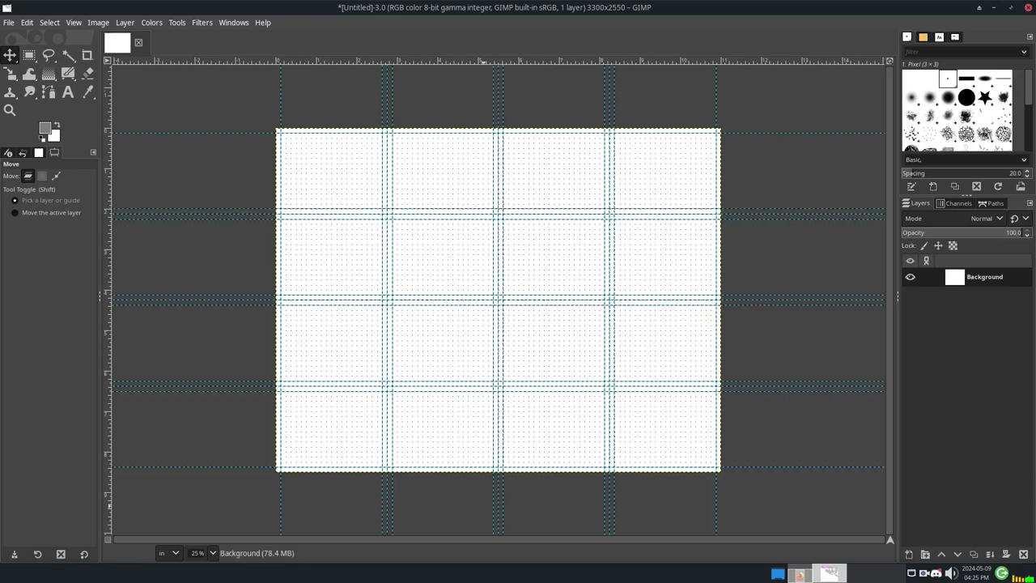
Turn off snapping to guides
{"action": "left_click", "coordinate": [73, 23]}
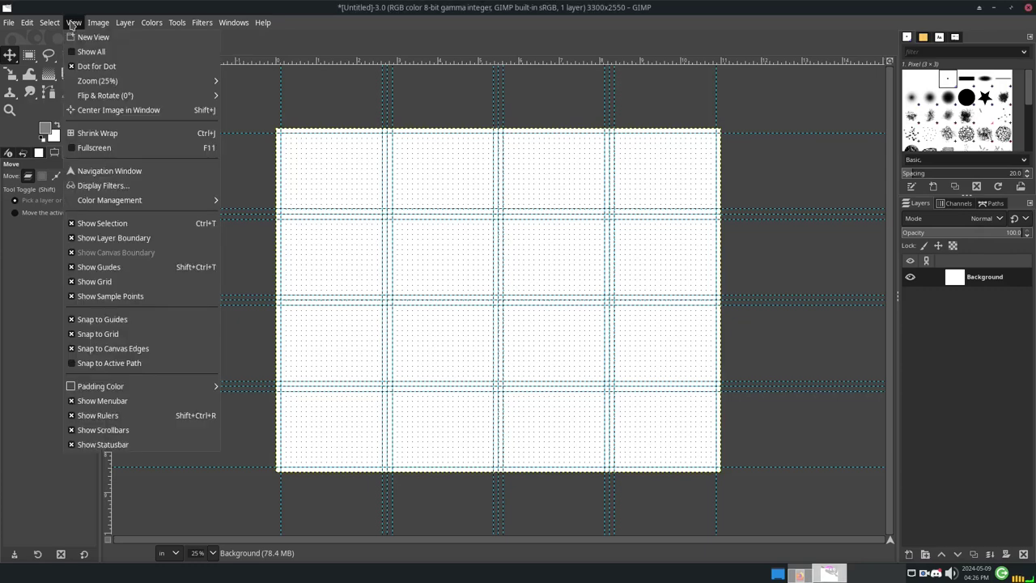
{"action": "left_click", "coordinate": [93, 319]}
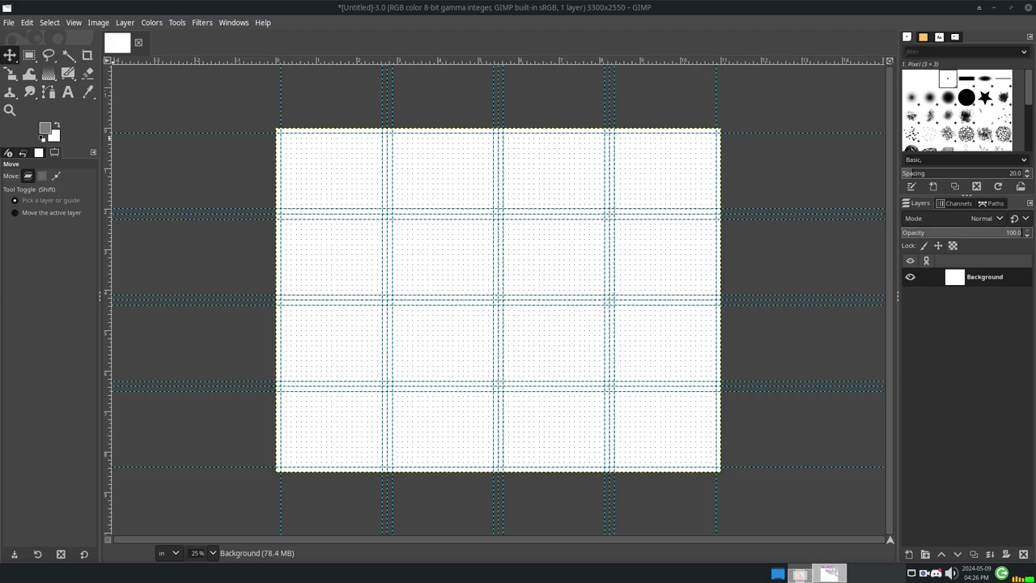
Import the sea creature reference images as layers, converting their embedded color profiles to GIMP built-in sRGB
{"action": "left_click_drag", "start_coordinate": [61, 391], "coordinate": [944, 278]}
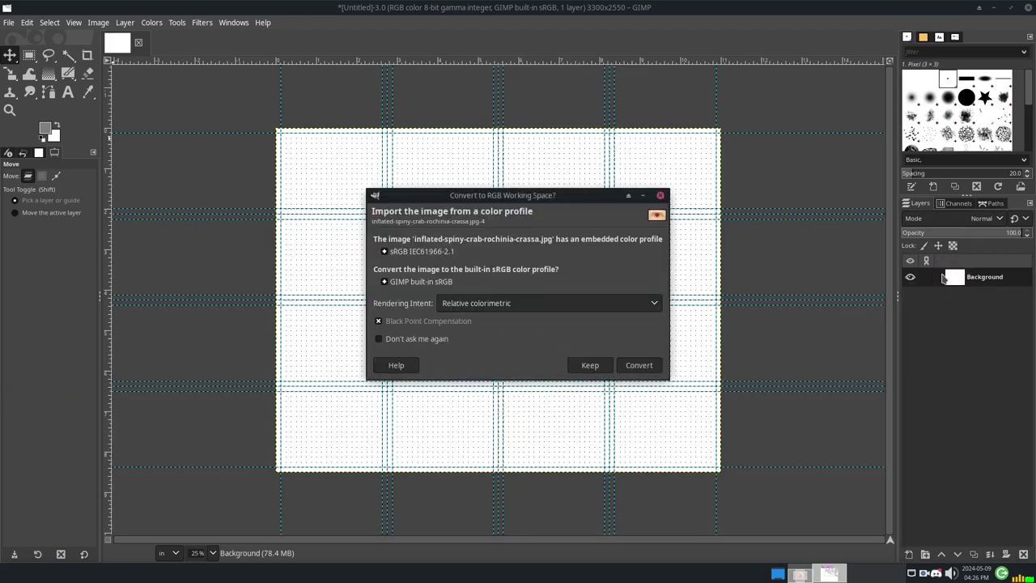
{"action": "left_click", "coordinate": [638, 365]}
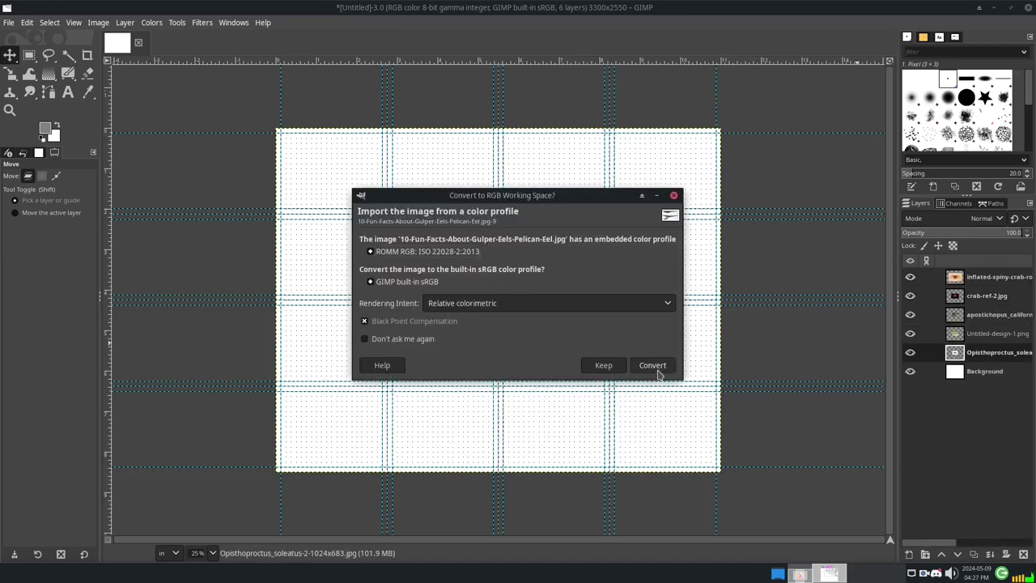
{"action": "key", "text": "Return"}
Scale down the imported images and arrange them in the cells of the second and bottom rows
{"action": "key", "text": "shift+s"}
{"action": "left_click", "coordinate": [378, 398]}
{"action": "left_click_drag", "start_coordinate": [382, 402], "coordinate": [332, 435]}
{"action": "left_click_drag", "start_coordinate": [498, 300], "coordinate": [567, 257]}
{"action": "left_click_drag", "start_coordinate": [566, 341], "coordinate": [459, 251]}
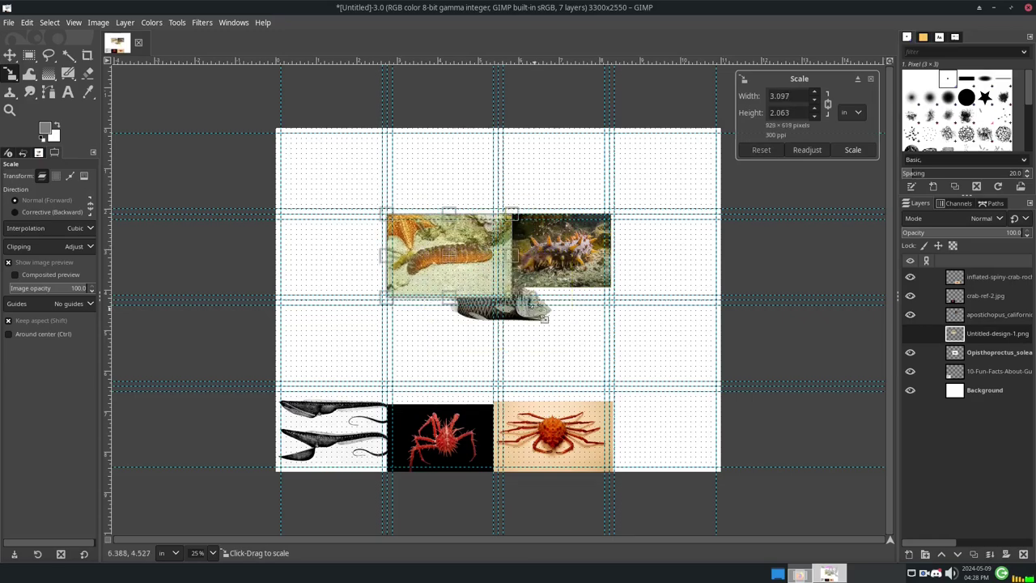
{"action": "left_click_drag", "start_coordinate": [527, 338], "coordinate": [357, 256]}
{"action": "left_click", "coordinate": [854, 150]}
Select the 75 × 2550 px gutter strip around the 25% vertical guide and merge the visible image layers
{"action": "key", "text": "r"}
{"action": "left_click", "coordinate": [382, 129]}
{"action": "left_click", "coordinate": [98, 22]}
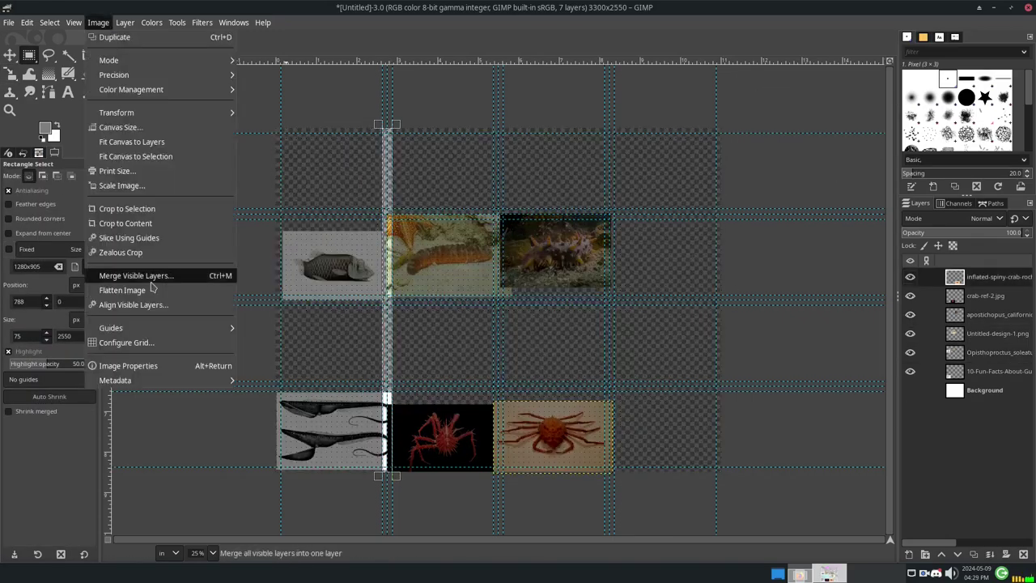
{"action": "left_click", "coordinate": [137, 273]}
{"action": "key", "text": "Return"}
{"action": "left_click", "coordinate": [259, 208]}
{"action": "left_click", "coordinate": [608, 130]}
{"action": "left_click", "coordinate": [532, 296]}
{"action": "left_click", "coordinate": [125, 22]}
{"action": "left_click", "coordinate": [123, 23]}
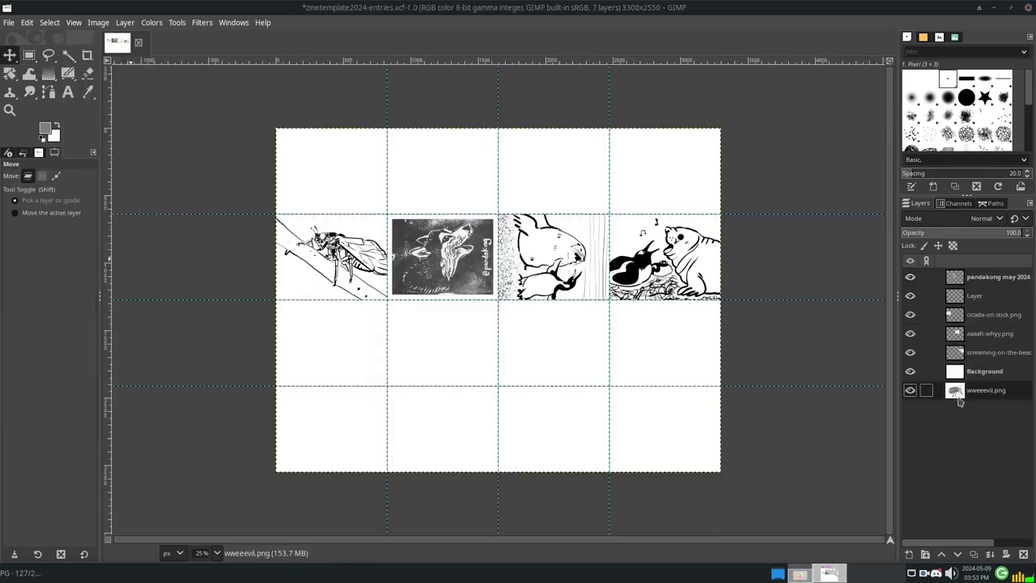
Move the wweeevil.png layer to the top of the layer stack
{"action": "mouse_move", "coordinate": [962, 392]}
{"action": "left_mouse_down"}
{"action": "mouse_move", "coordinate": [975, 388]}
{"action": "mouse_move", "coordinate": [985, 288]}
{"action": "mouse_move", "coordinate": [955, 280]}
{"action": "left_mouse_up"}
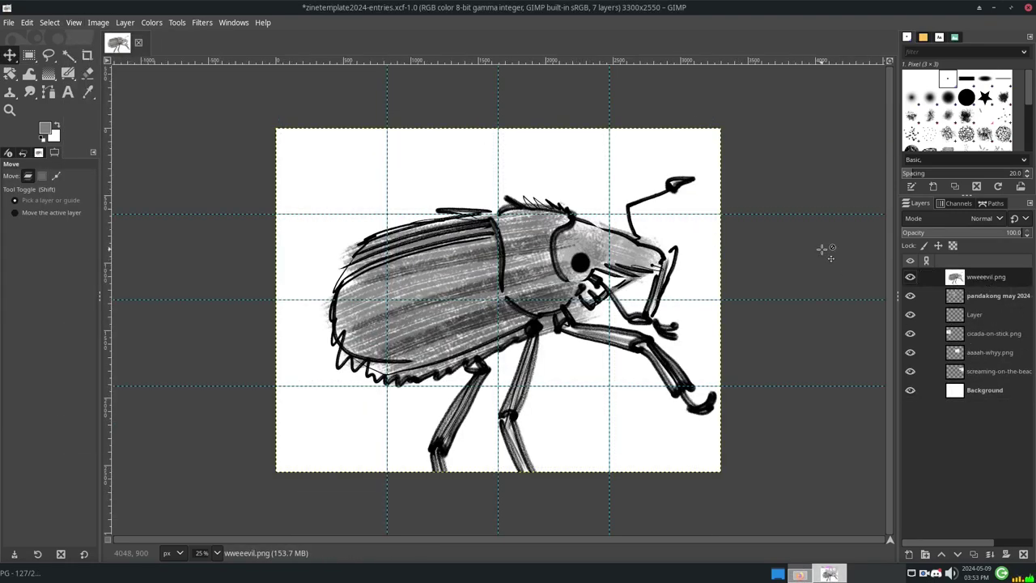
{"action": "left_click", "coordinate": [99, 23]}
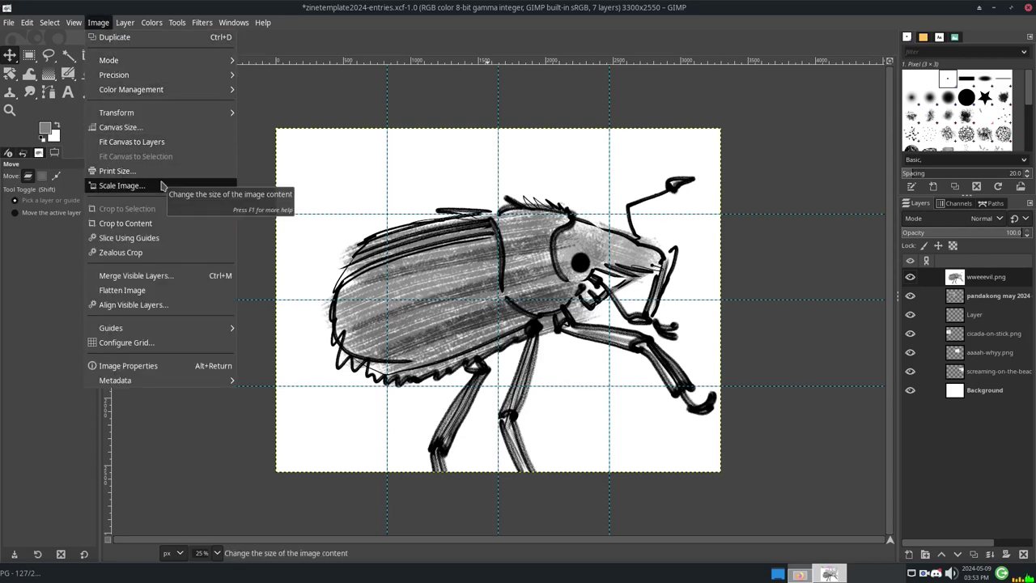
{"action": "left_click", "coordinate": [121, 185]}
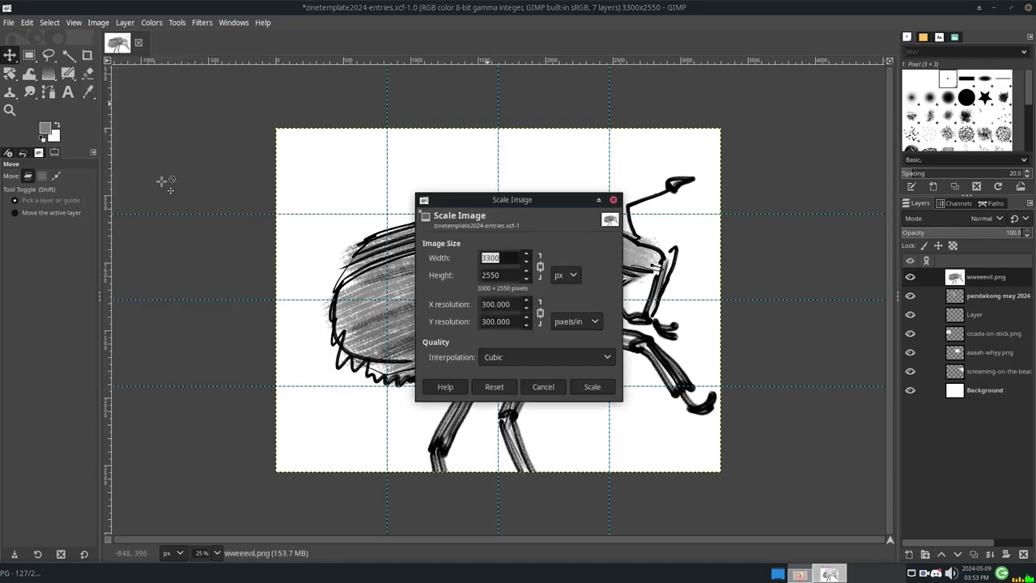
{"action": "left_click", "coordinate": [543, 387]}
{"action": "left_click", "coordinate": [96, 25]}
{"action": "mouse_move", "coordinate": [122, 29]}
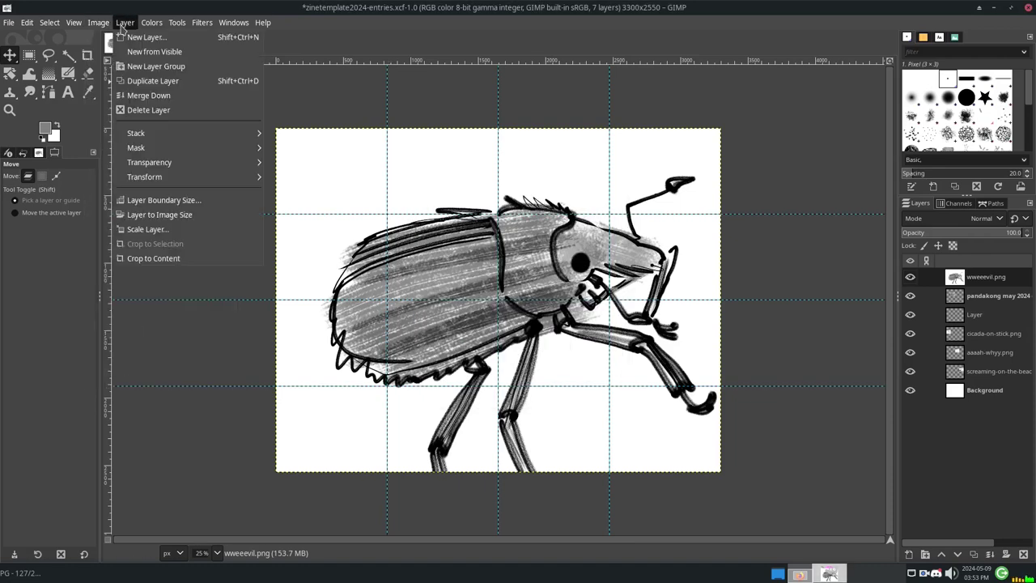
Scale the wweeevil.png layer to 25% width and height and move it into the first cell of the bottom row
{"action": "left_click", "coordinate": [10, 73]}
{"action": "left_click", "coordinate": [55, 107]}
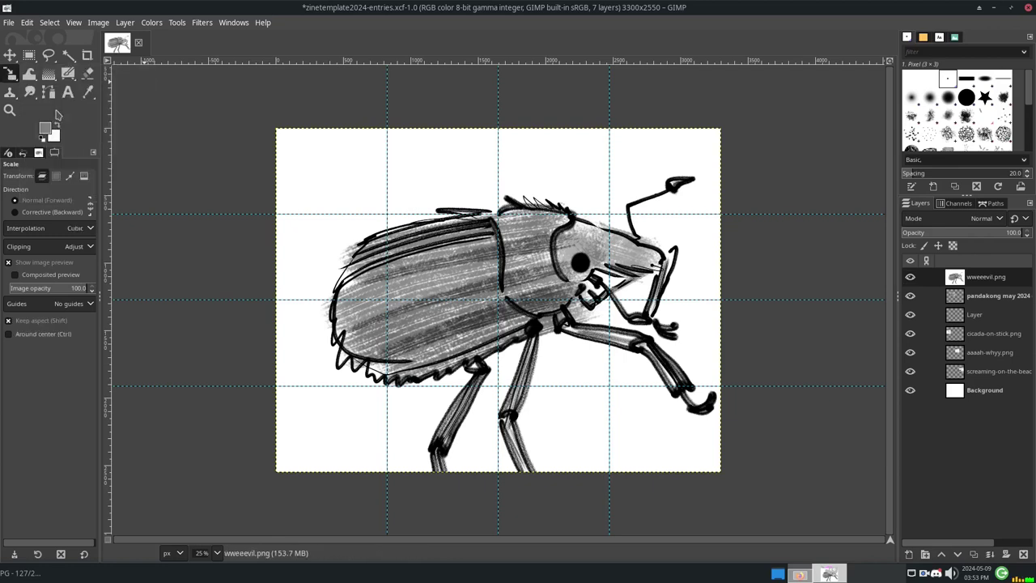
{"action": "left_click", "coordinate": [593, 267]}
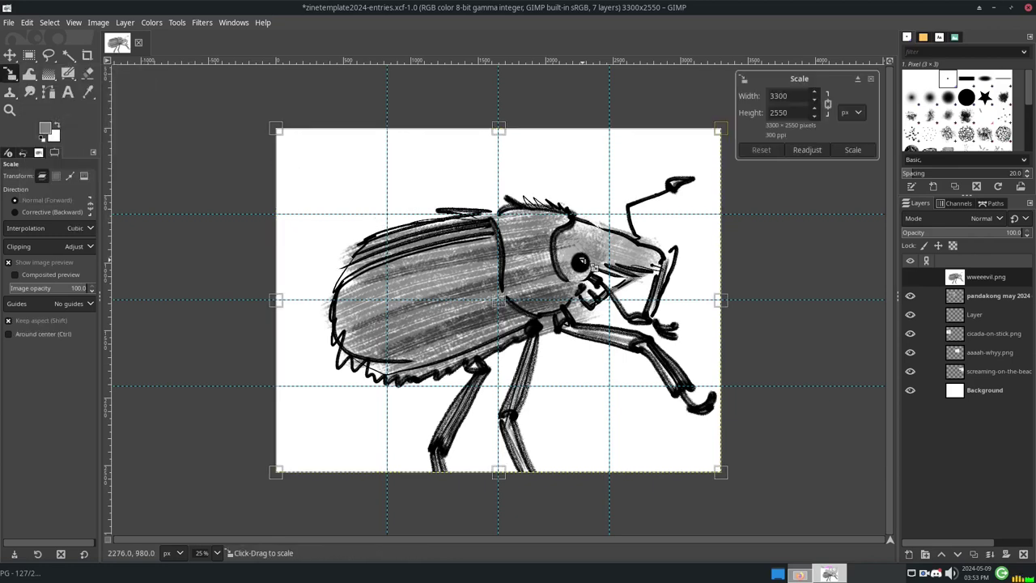
{"action": "left_click", "coordinate": [850, 113]}
{"action": "left_click", "coordinate": [842, 121]}
{"action": "double_click", "coordinate": [801, 95]}
{"action": "type", "text": "25"}
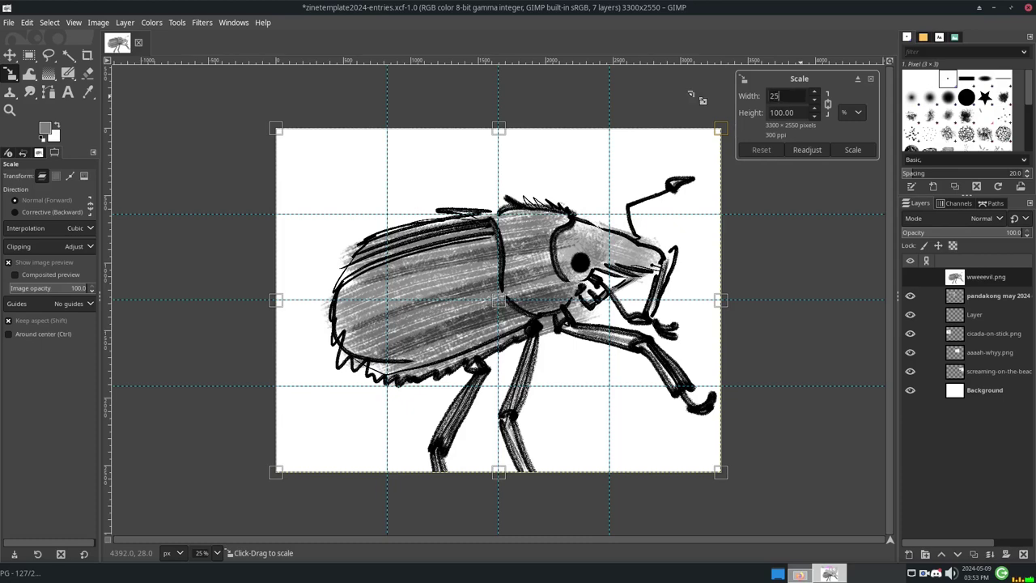
{"action": "left_click", "coordinate": [793, 111]}
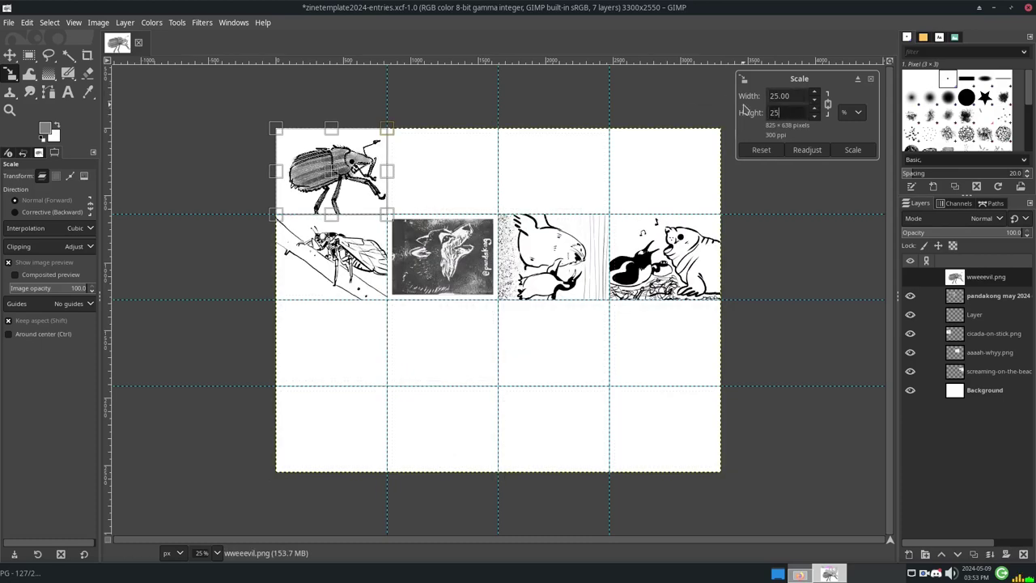
{"action": "left_click", "coordinate": [853, 150]}
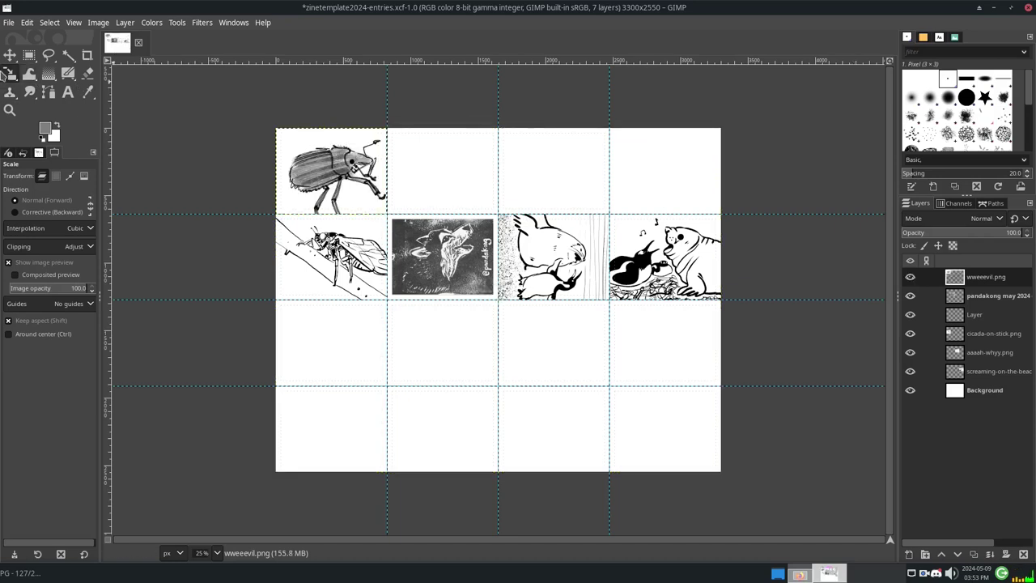
{"action": "left_click", "coordinate": [10, 57]}
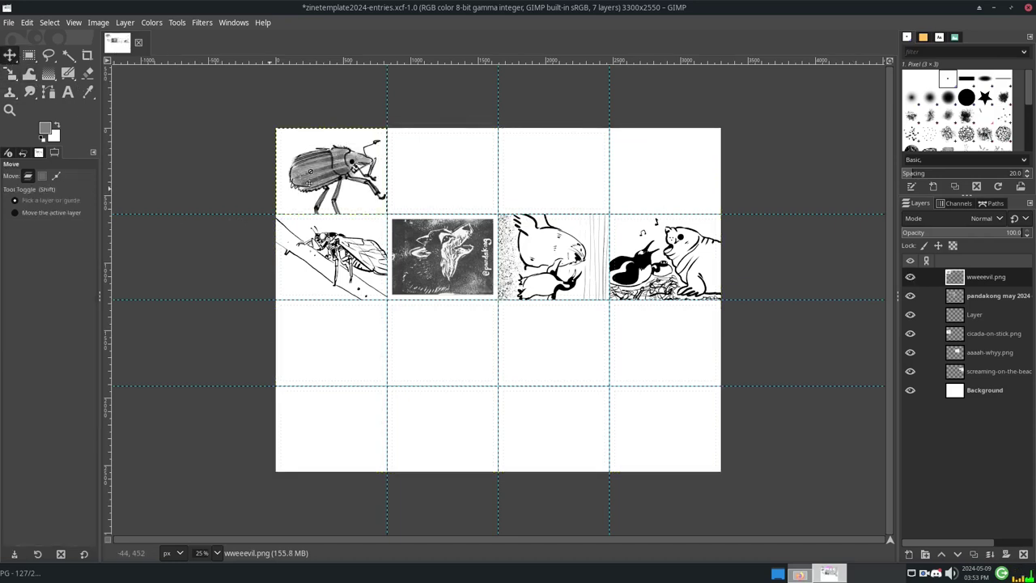
{"action": "left_click_drag", "start_coordinate": [332, 174], "coordinate": [330, 430]}
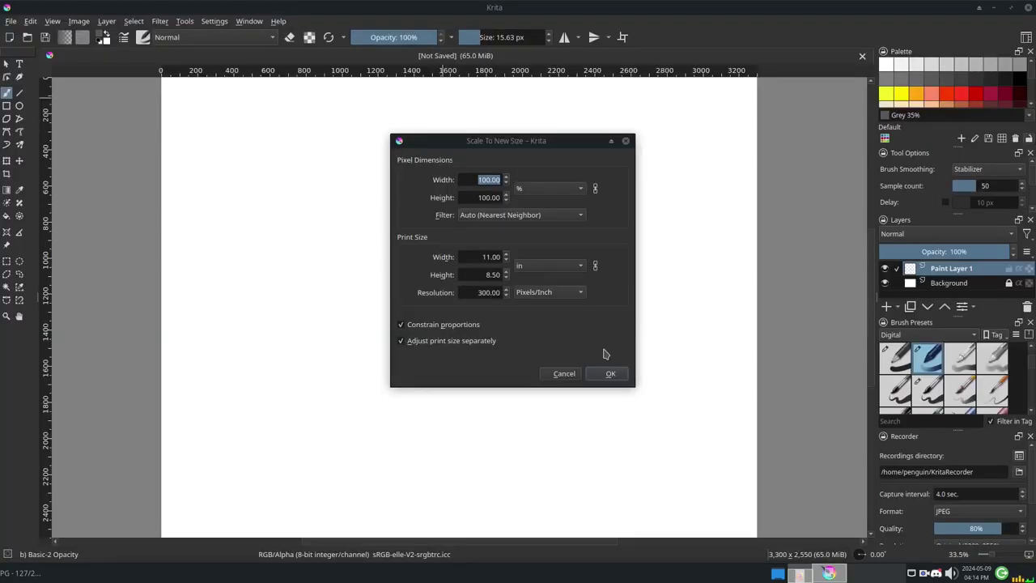
Switch to Krita and scale the blank 11 × 8.5 in image to 25% of its pixel dimensions with constrained proportions
{"action": "left_click", "coordinate": [604, 374]}
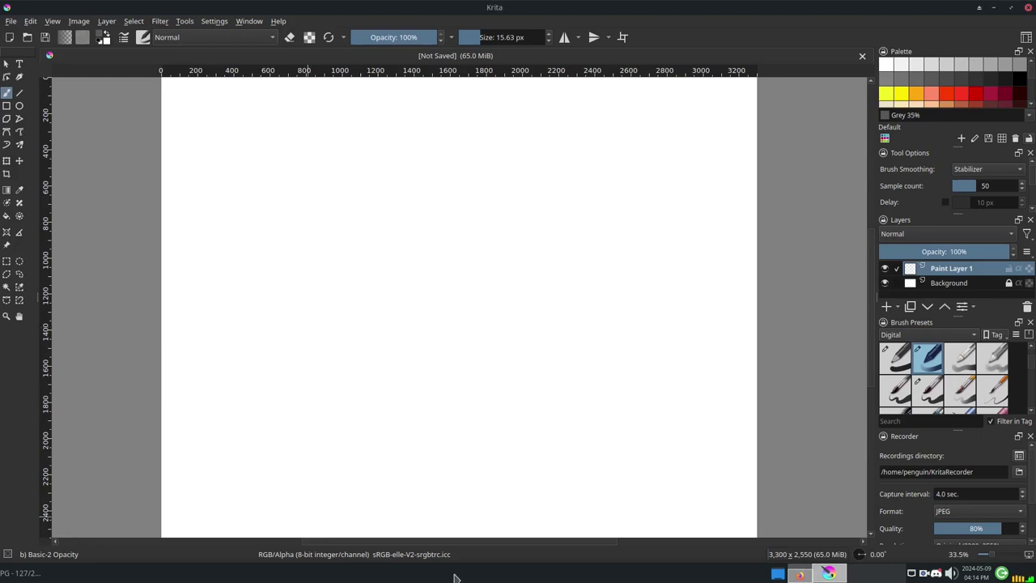
{"action": "left_click", "coordinate": [79, 21]}
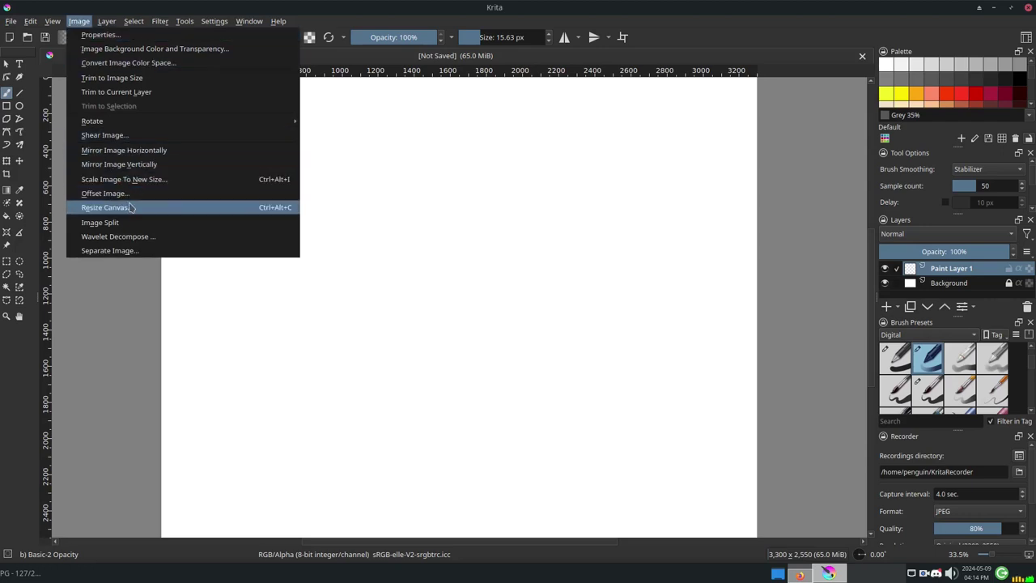
{"action": "mouse_move", "coordinate": [125, 122]}
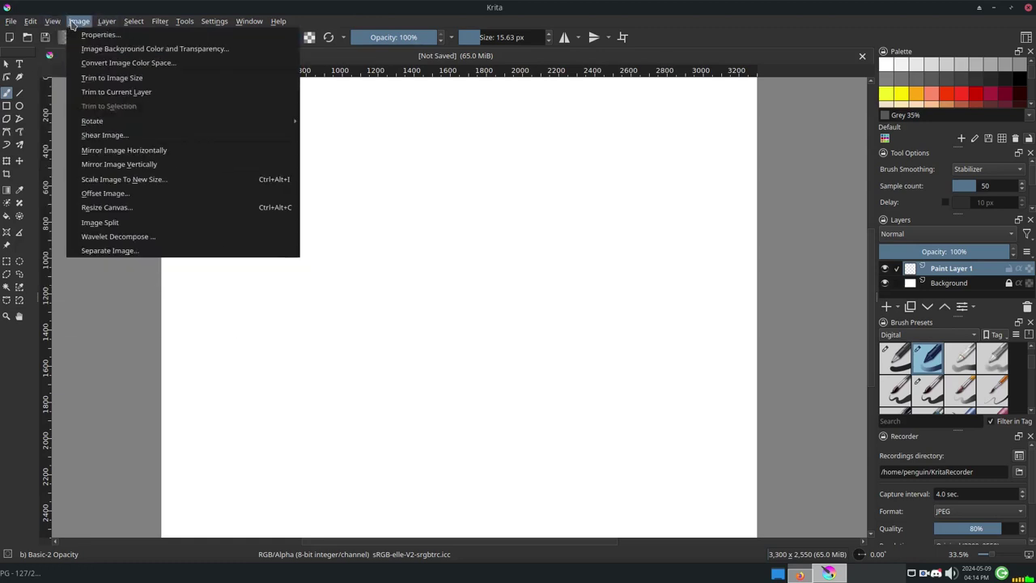
{"action": "left_click", "coordinate": [138, 181]}
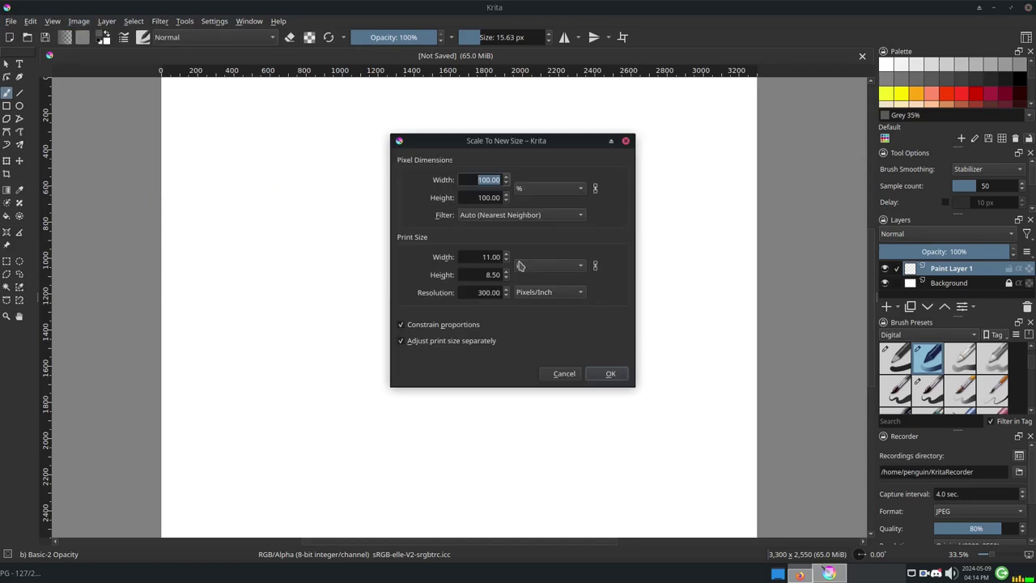
{"action": "type", "text": "25"}
{"action": "key", "text": "Tab"}
{"action": "left_click", "coordinate": [603, 377]}
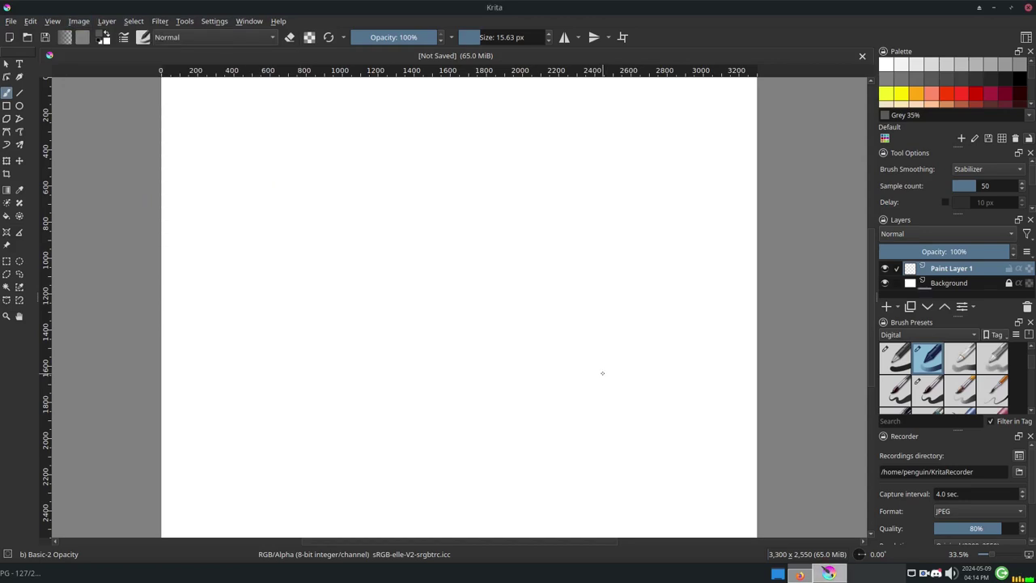
Sketch the weevil's body, head and legs loosely in light grey on Paint Layer 1
{"action": "left_click", "coordinate": [972, 555]}
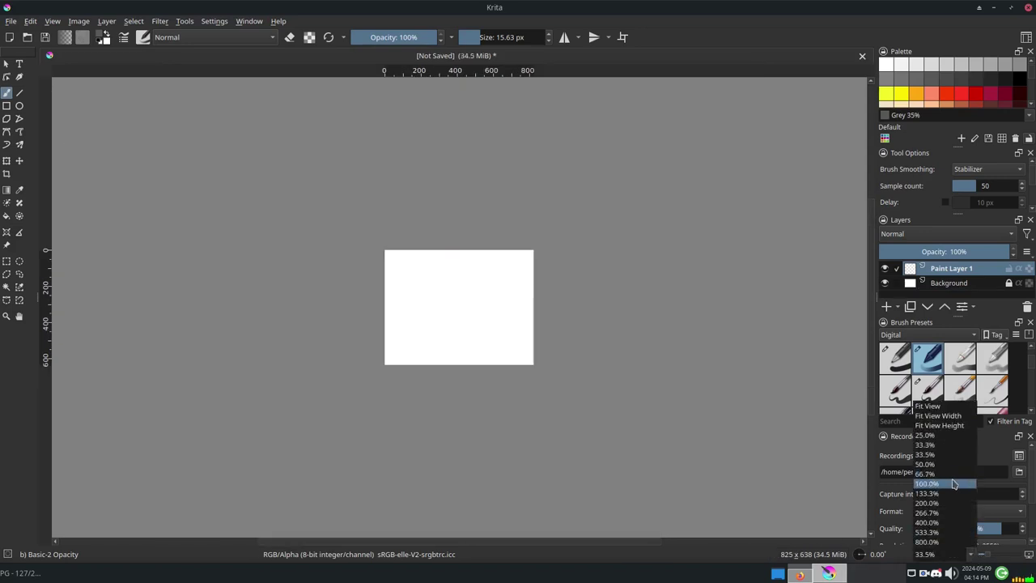
{"action": "left_click", "coordinate": [952, 483]}
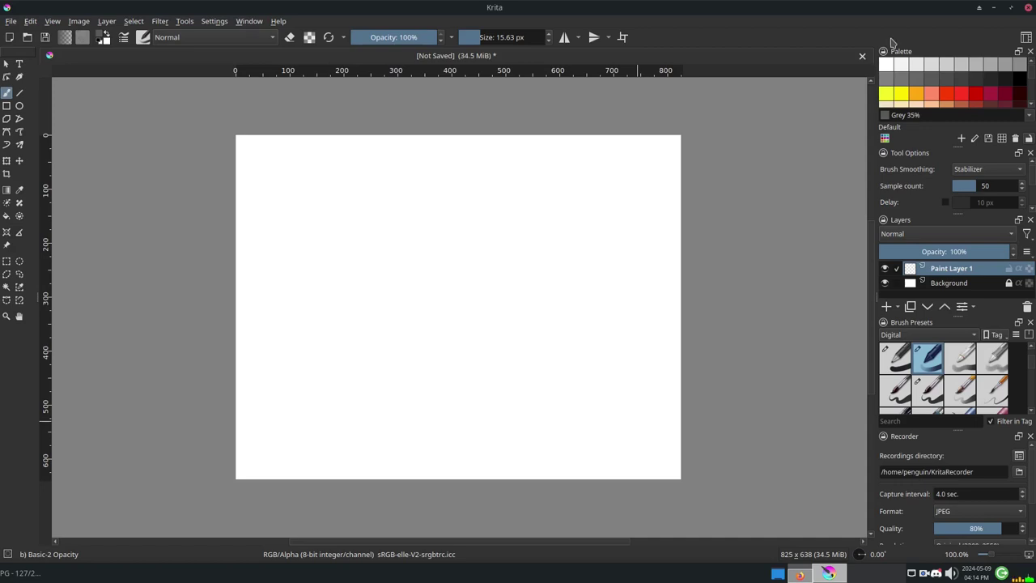
{"action": "left_click_drag", "start_coordinate": [429, 381], "coordinate": [437, 387]}
{"action": "left_click_drag", "start_coordinate": [486, 243], "coordinate": [632, 212]}
{"action": "left_click_drag", "start_coordinate": [373, 381], "coordinate": [348, 449]}
{"action": "left_click_drag", "start_coordinate": [486, 340], "coordinate": [511, 461]}
Add a paint layer and ink the weevil's head, eye, antennae and near front leg in black with the 20 px Ink-4 Pen Rough brush
{"action": "left_click", "coordinate": [887, 307]}
{"action": "left_click", "coordinate": [928, 389]}
{"action": "left_click_drag", "start_coordinate": [543, 247], "coordinate": [552, 257]}
{"action": "mouse_move", "coordinate": [638, 184]}
{"action": "left_mouse_down"}
{"action": "mouse_move", "coordinate": [616, 268]}
{"action": "mouse_move", "coordinate": [672, 241]}
{"action": "left_mouse_up"}
{"action": "mouse_move", "coordinate": [539, 211]}
{"action": "left_mouse_down"}
{"action": "mouse_move", "coordinate": [644, 304]}
{"action": "mouse_move", "coordinate": [494, 296]}
{"action": "mouse_move", "coordinate": [581, 324]}
{"action": "left_mouse_up"}
{"action": "left_click_drag", "start_coordinate": [567, 340], "coordinate": [646, 437]}
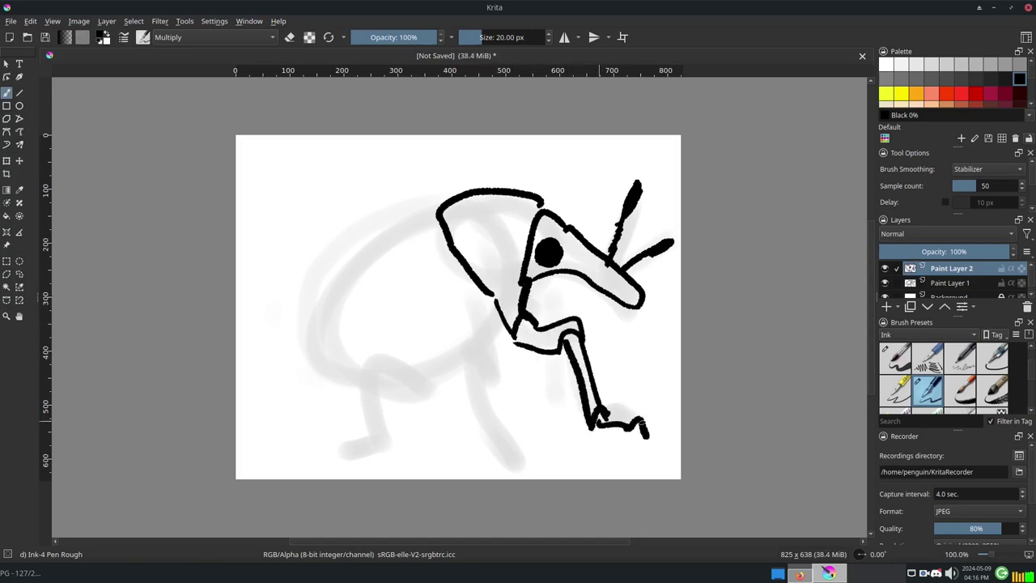
Ink the weevil's middle and rear legs in black over the grey sketch
{"action": "left_click_drag", "start_coordinate": [482, 348], "coordinate": [526, 474]}
{"action": "mouse_move", "coordinate": [368, 347]}
{"action": "left_mouse_down"}
{"action": "mouse_move", "coordinate": [364, 453]}
{"action": "mouse_move", "coordinate": [470, 279]}
{"action": "mouse_move", "coordinate": [392, 334]}
{"action": "left_mouse_up"}
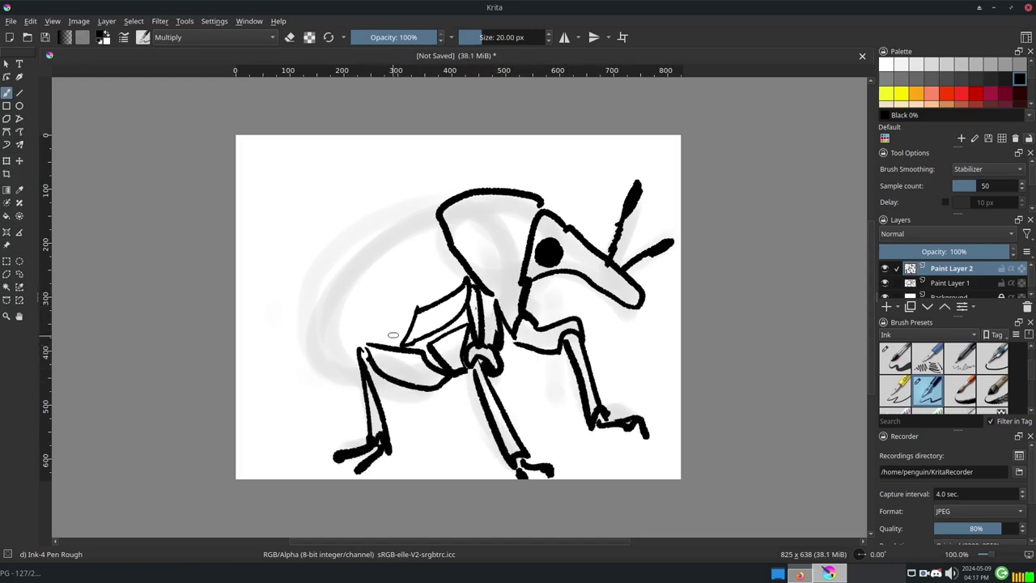
{"action": "left_click_drag", "start_coordinate": [376, 384], "coordinate": [429, 408]}
{"action": "left_click_drag", "start_coordinate": [364, 356], "coordinate": [320, 421]}
Complete the ink outline with the rounded abdomen and the far front legs, and hide the Paint Layer 1 sketch
{"action": "left_click_drag", "start_coordinate": [438, 206], "coordinate": [301, 328]}
{"action": "left_click_drag", "start_coordinate": [453, 267], "coordinate": [356, 348]}
{"action": "left_click_drag", "start_coordinate": [518, 357], "coordinate": [526, 409]}
{"action": "left_click_drag", "start_coordinate": [562, 353], "coordinate": [575, 401]}
{"action": "left_click", "coordinate": [885, 283]}
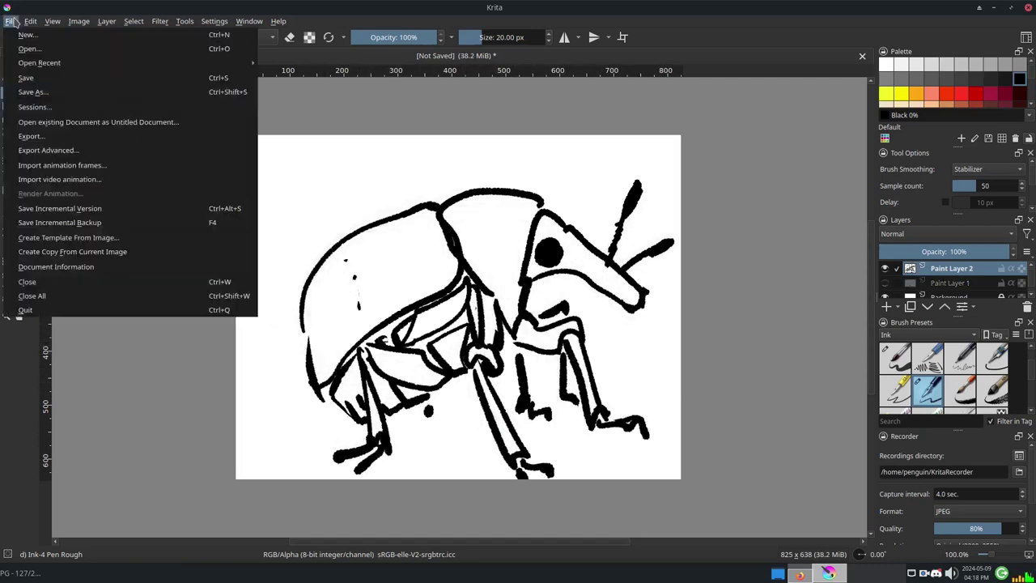